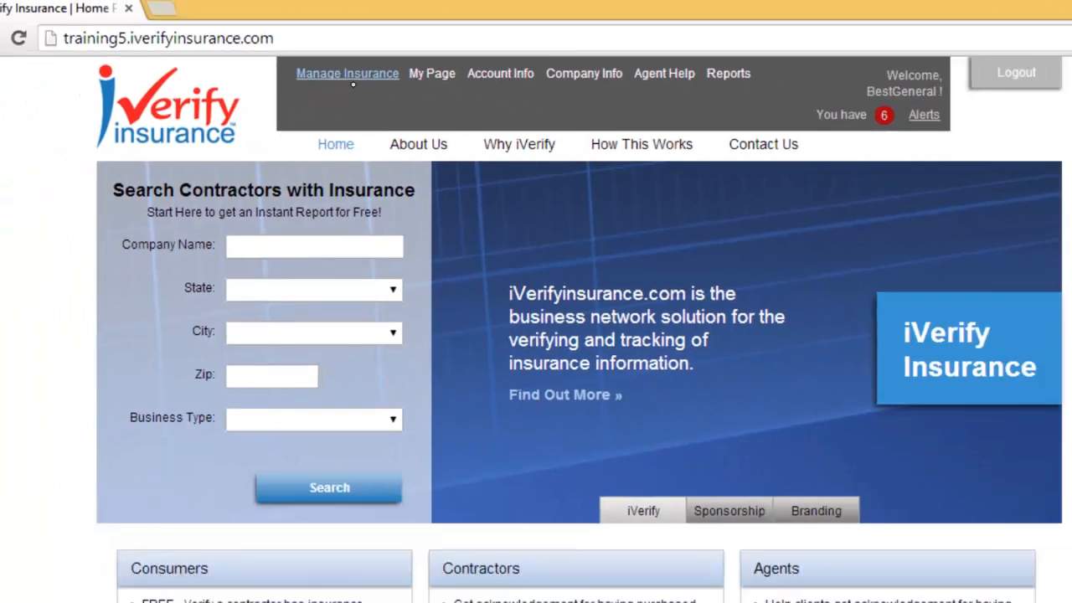
Start a new liability policy entry in the My Insurance section of Manage Insurance
{"action": "left_click", "coordinate": [457, 160]}
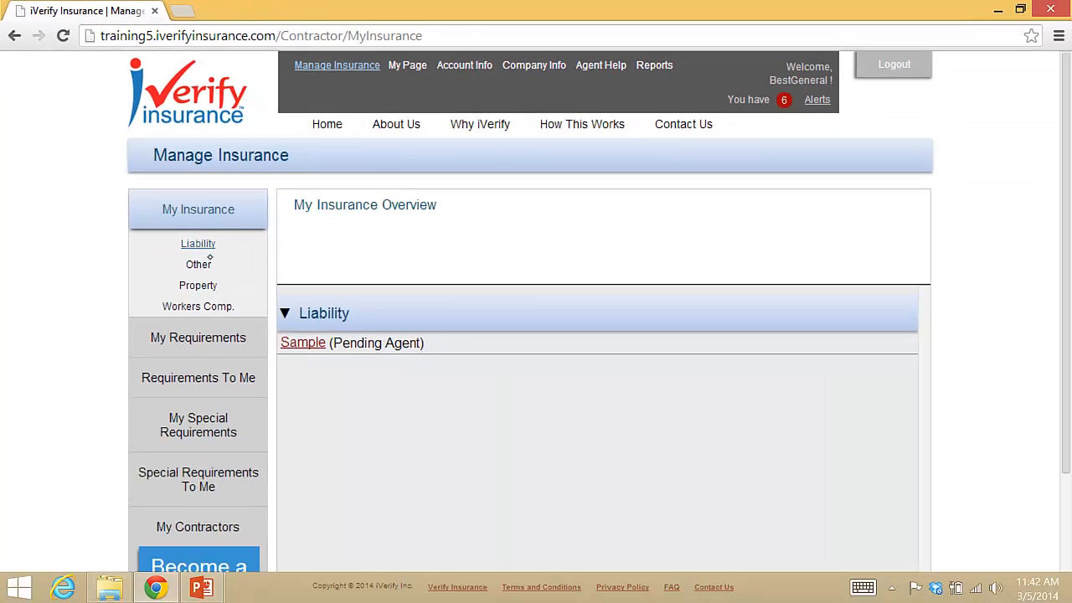
{"action": "left_click", "coordinate": [205, 247]}
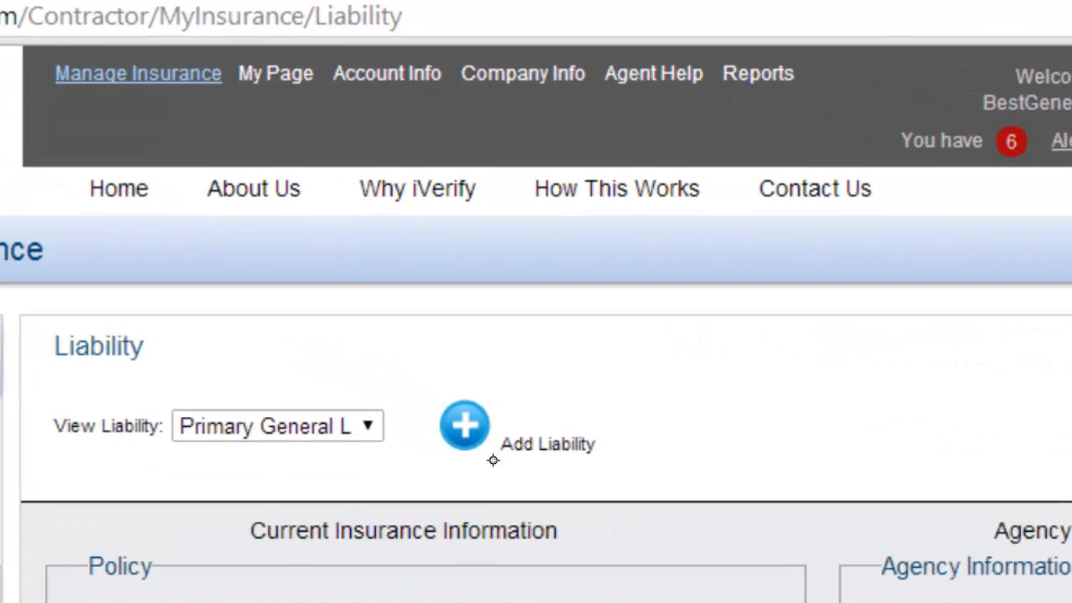
{"action": "left_click", "coordinate": [477, 443]}
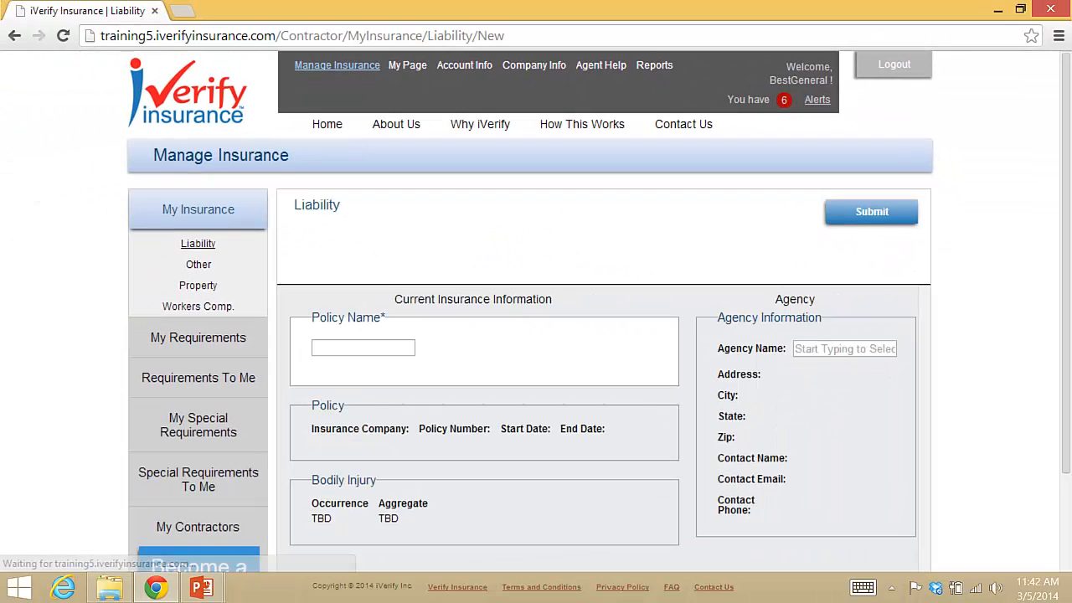
{"action": "left_click_drag", "start_coordinate": [1066, 287], "coordinate": [1066, 399]}
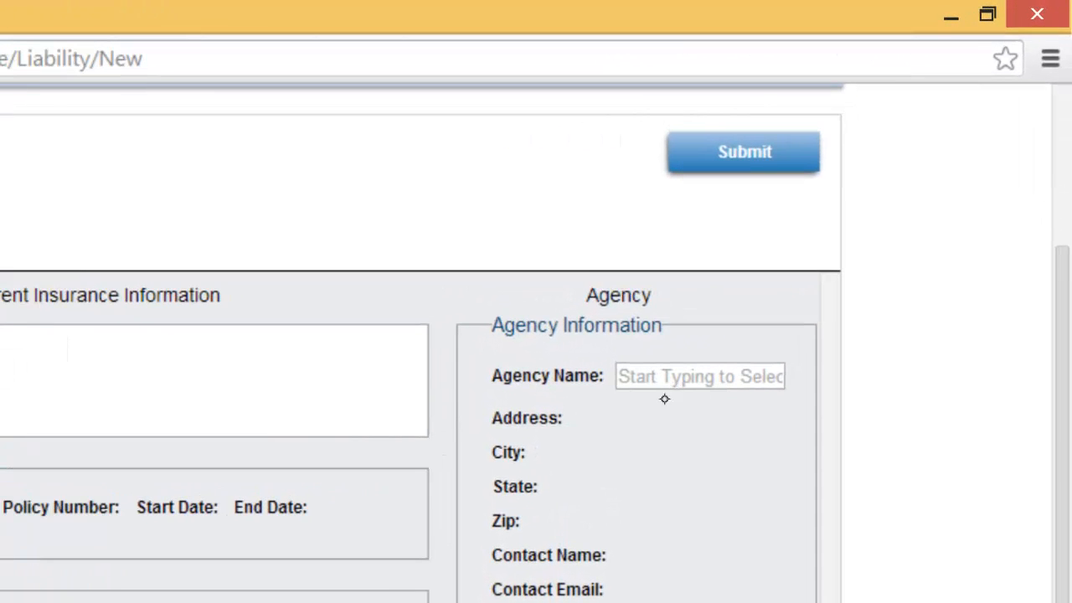
Look up "Sub" as the agency name and choose Sub Contractor Agency for the new liability policy
{"action": "left_click", "coordinate": [622, 377]}
{"action": "type", "text": "Su"}
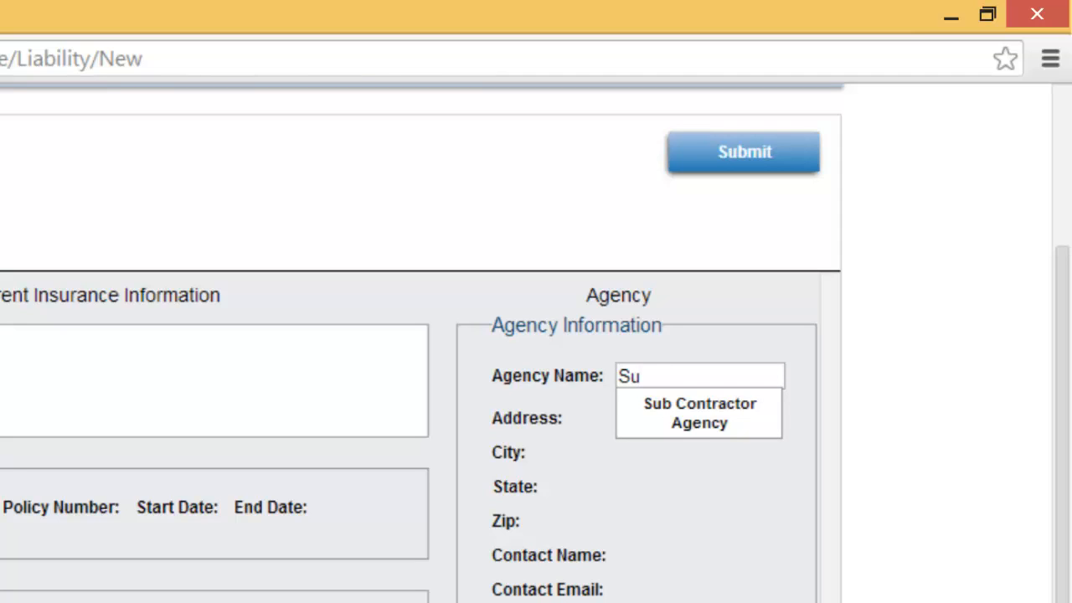
{"action": "type", "text": "b"}
{"action": "left_click", "coordinate": [728, 431]}
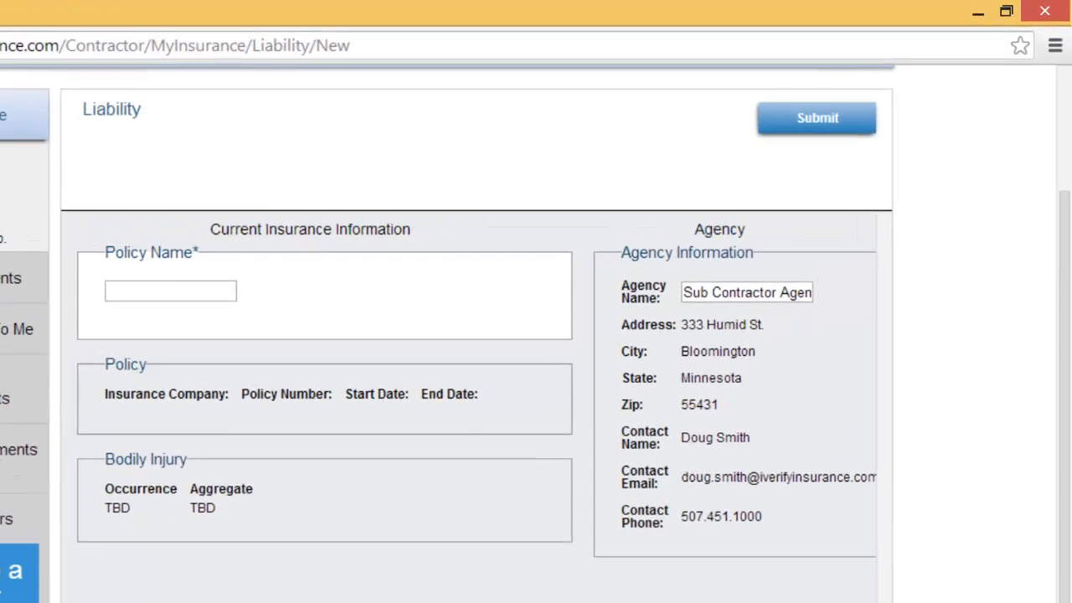
Search for the agency name "xyz" instead and open the request asking an agent to join
{"action": "left_click", "coordinate": [815, 231]}
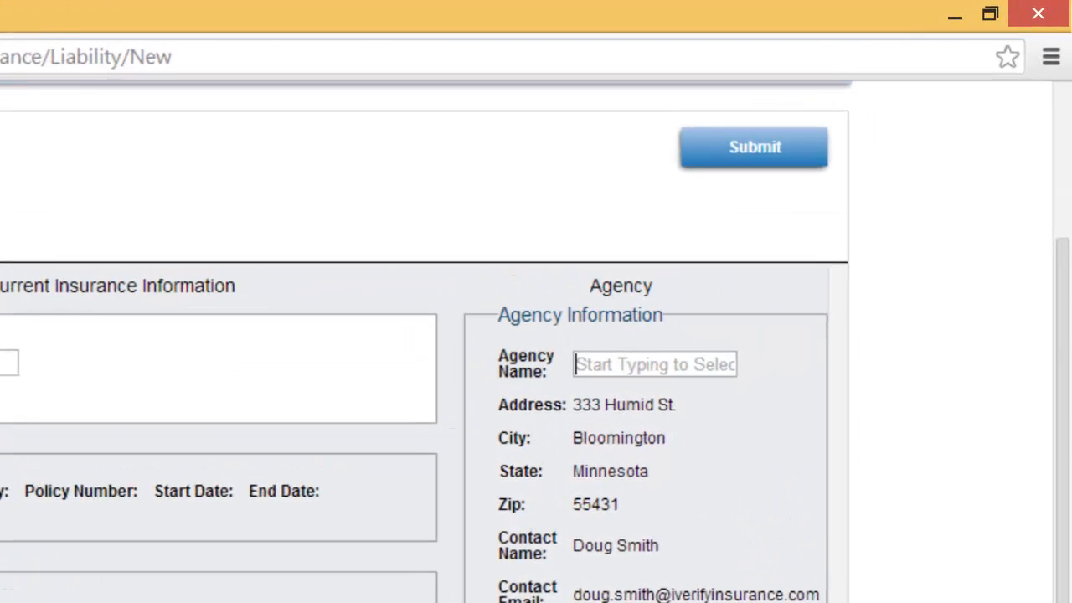
{"action": "type", "text": "xyz"}
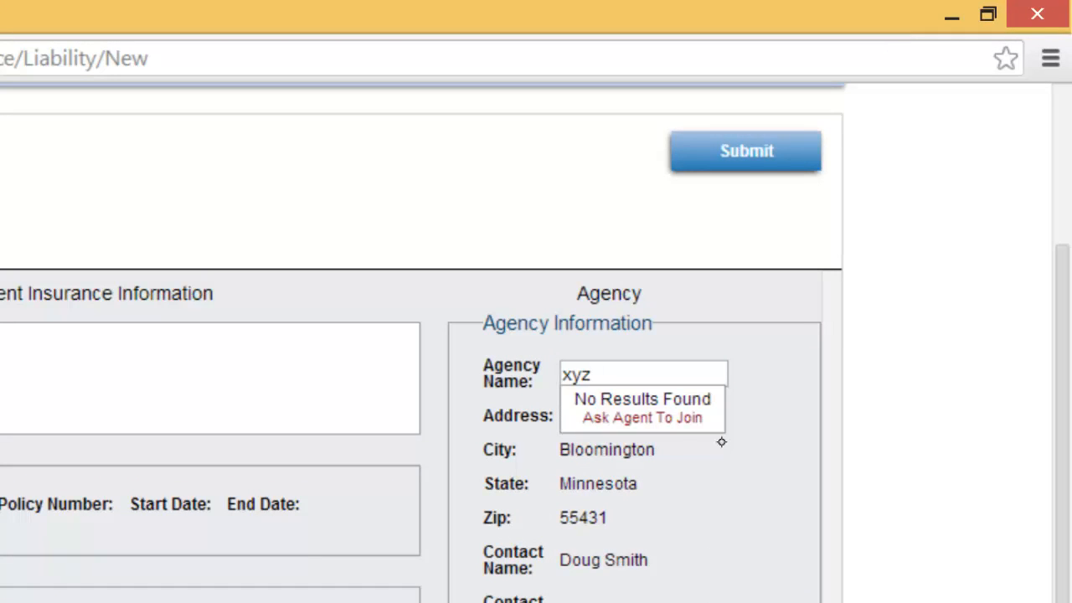
{"action": "left_click", "coordinate": [649, 419]}
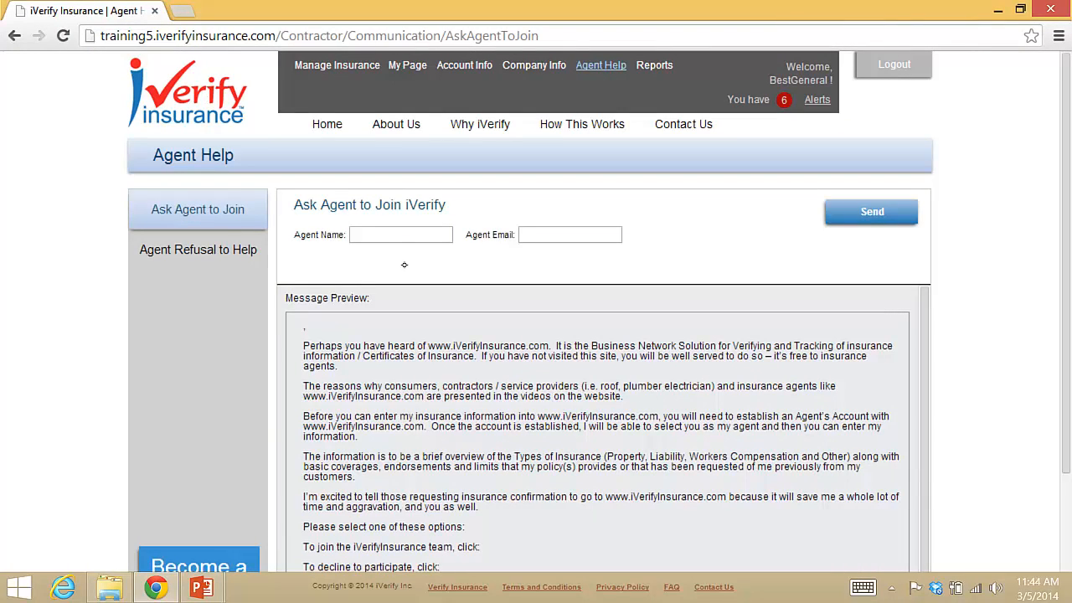
Enter the agent's name in the request to join iVerify and open the Agent Refusal to Help form
{"action": "left_click", "coordinate": [369, 235]}
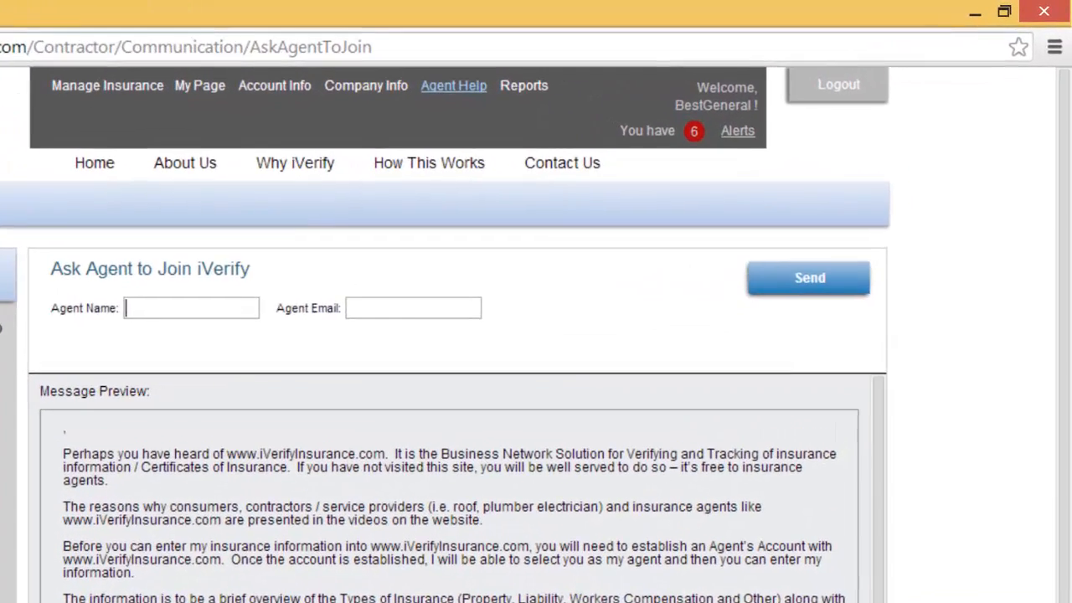
{"action": "type", "text": "Lisa B"}
{"action": "key", "text": "Tab"}
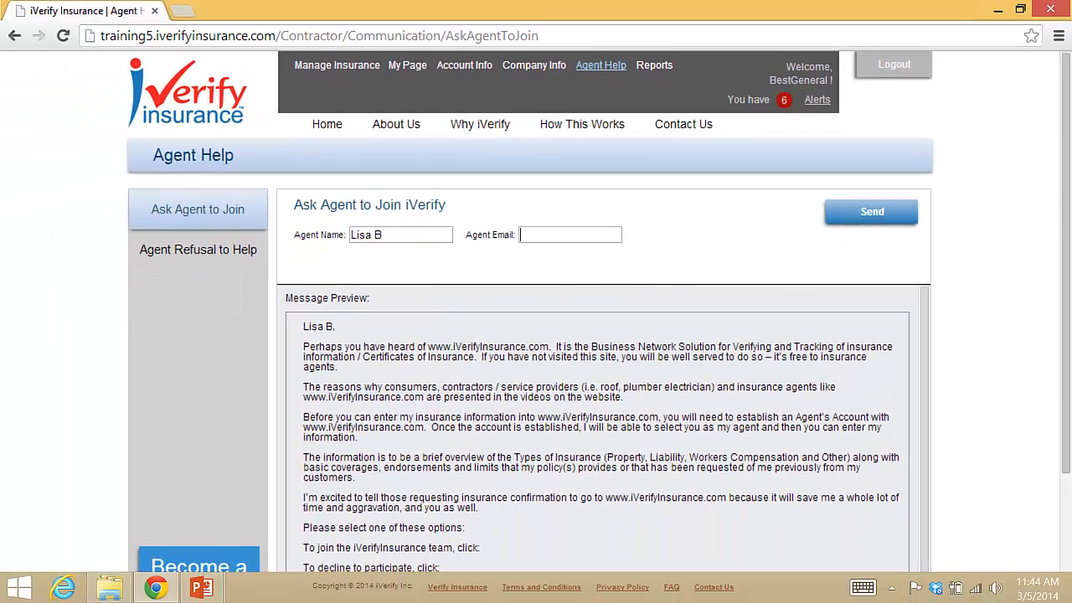
{"action": "left_click_drag", "start_coordinate": [1067, 395], "coordinate": [1067, 494]}
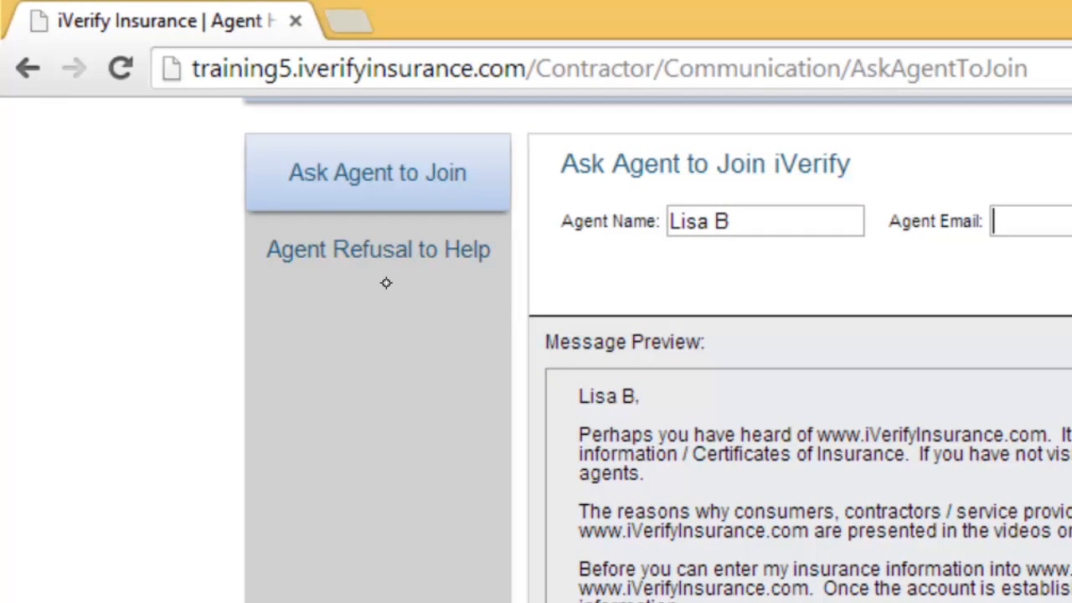
{"action": "left_click", "coordinate": [376, 253]}
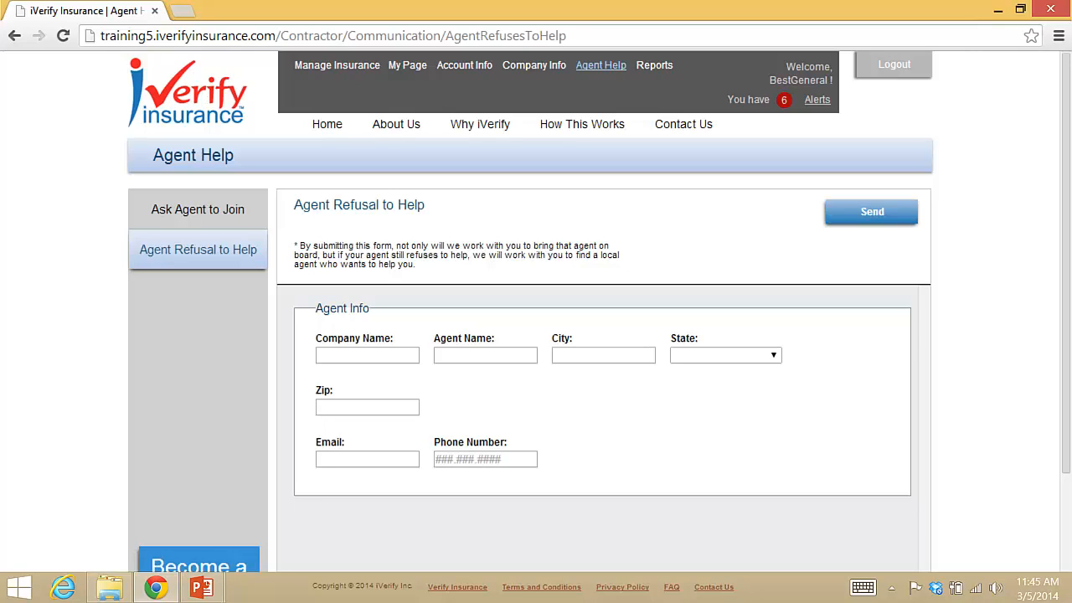
Start a new Workers Comp. requirement with policy name "Work Comp" under My Requirements, and return to the My Requirements overview
{"action": "left_click", "coordinate": [337, 66]}
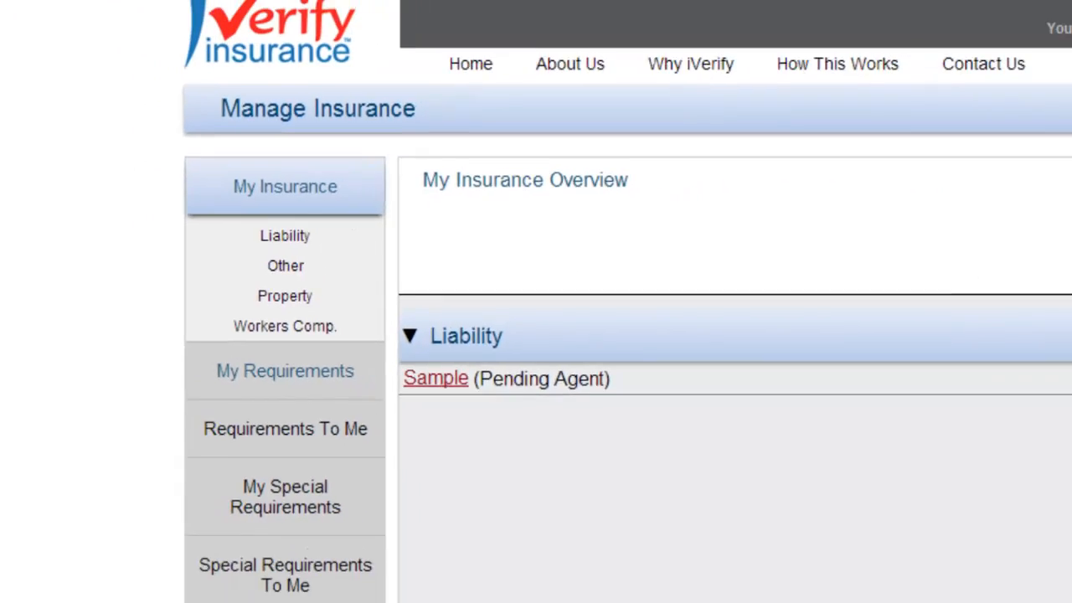
{"action": "left_click", "coordinate": [570, 460]}
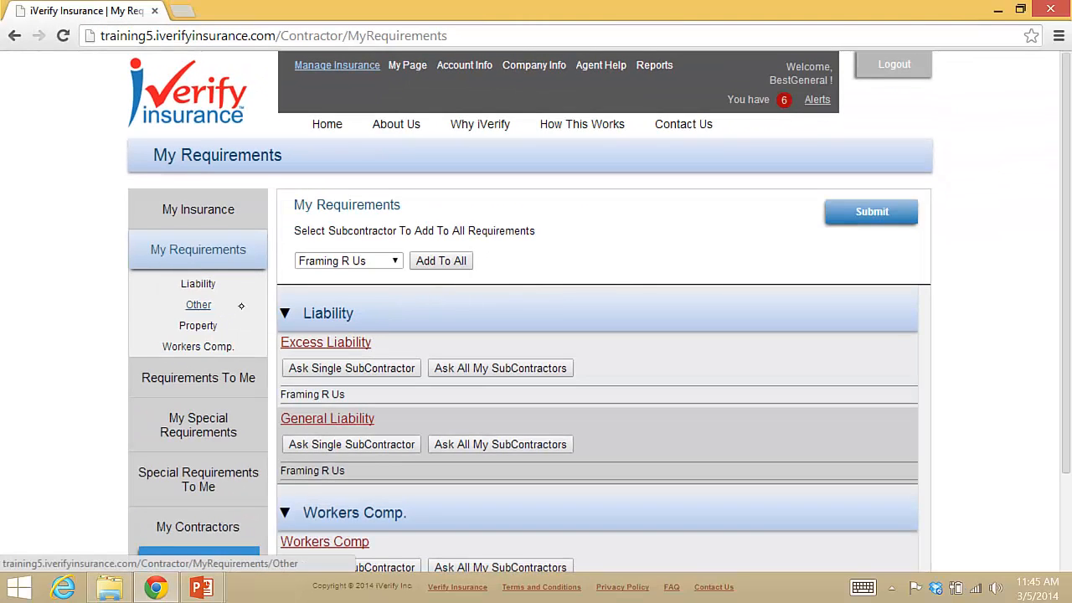
{"action": "left_click", "coordinate": [231, 352]}
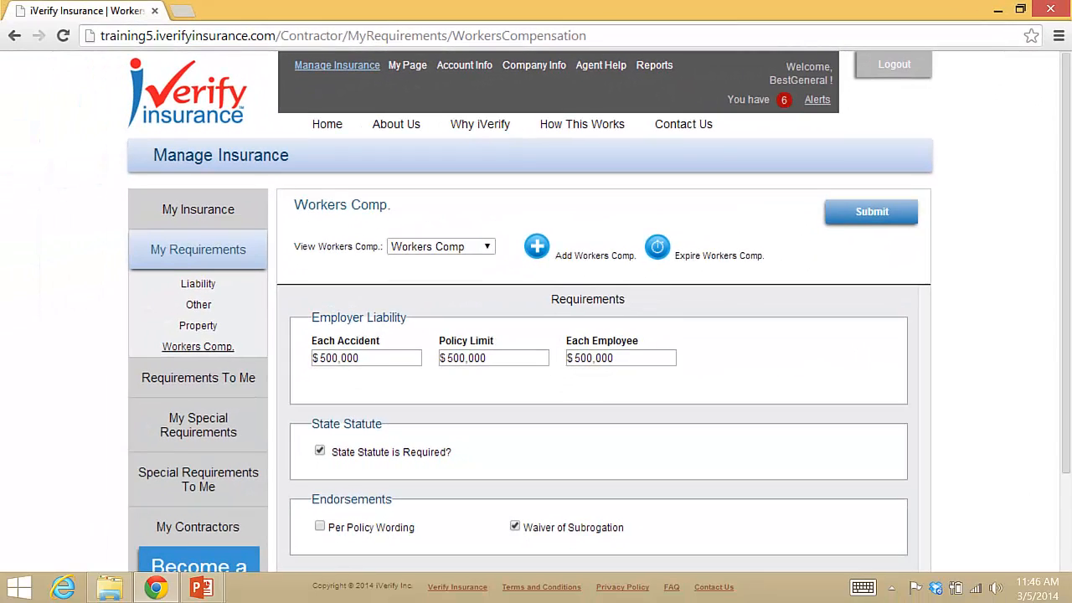
{"action": "left_click", "coordinate": [586, 251]}
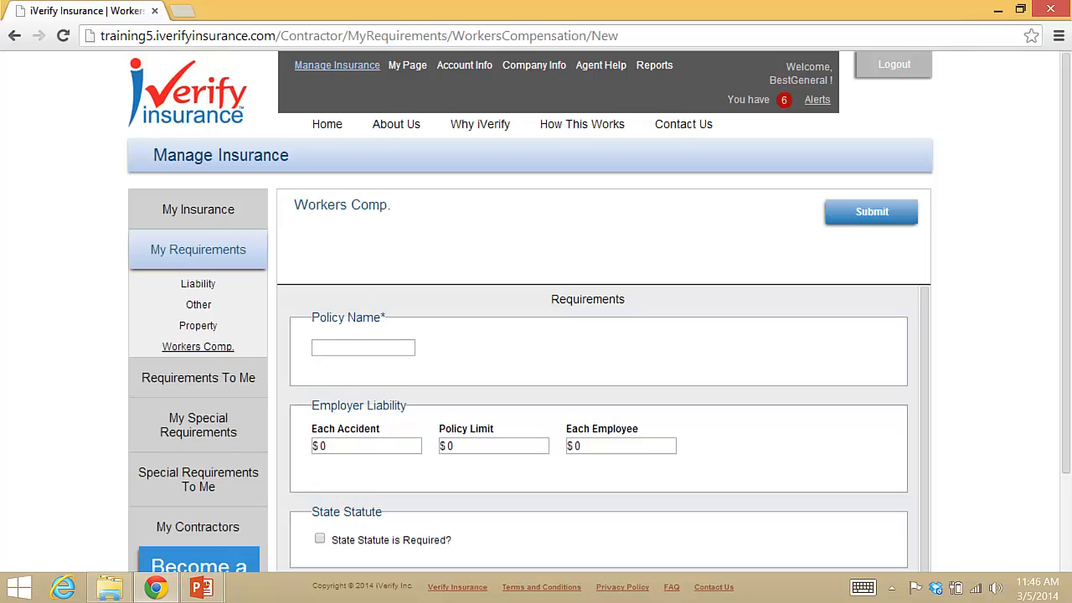
{"action": "type", "text": "Work Comp"}
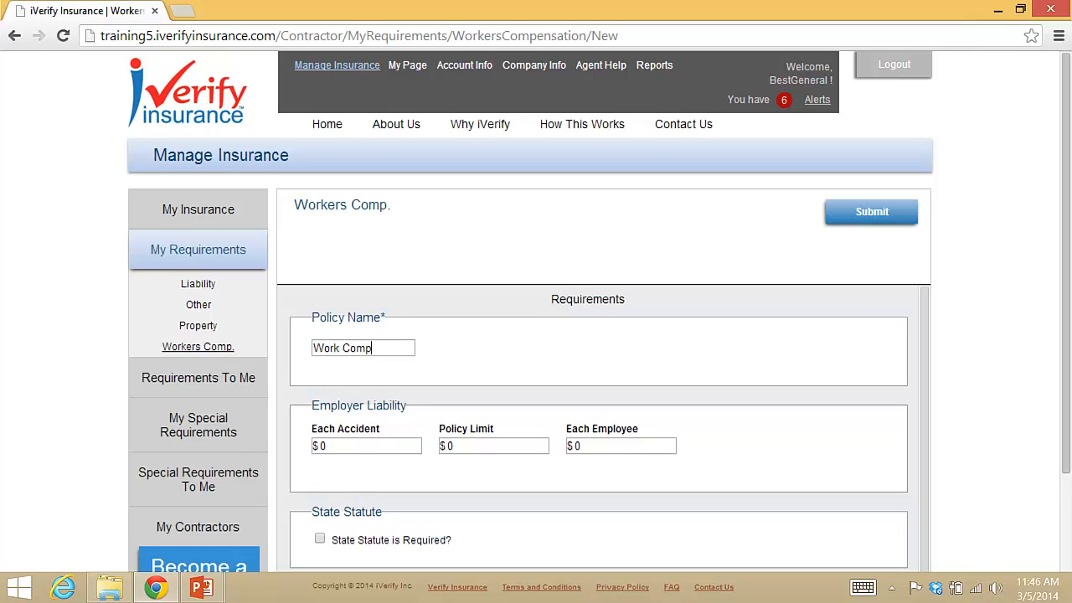
{"action": "scroll", "coordinate": [536, 335], "scroll_direction": "down", "scroll_amount": 3}
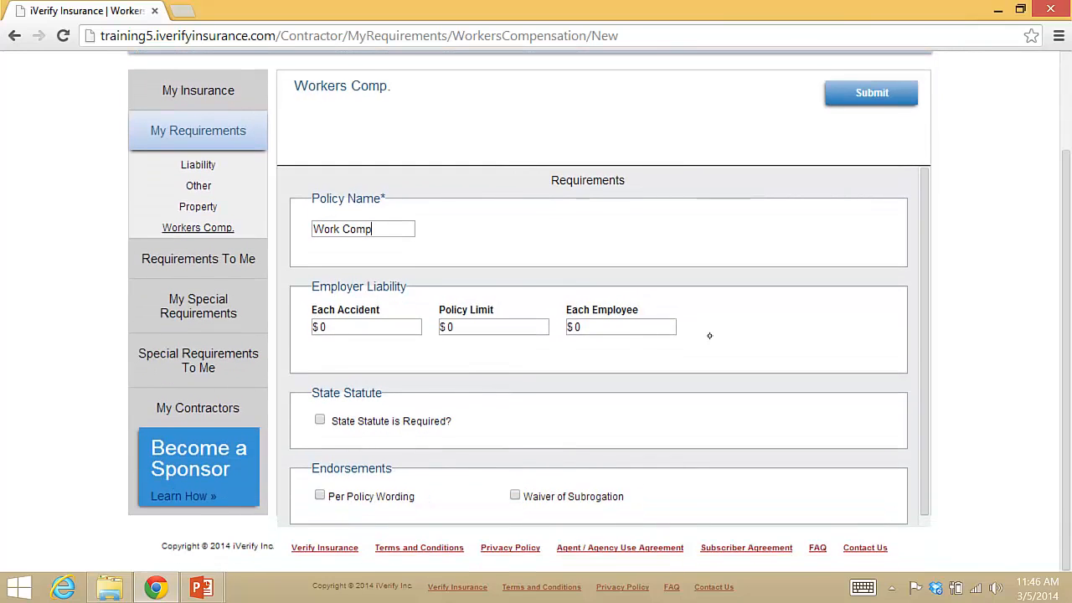
{"action": "scroll", "coordinate": [930, 503], "scroll_direction": "down", "scroll_amount": 1}
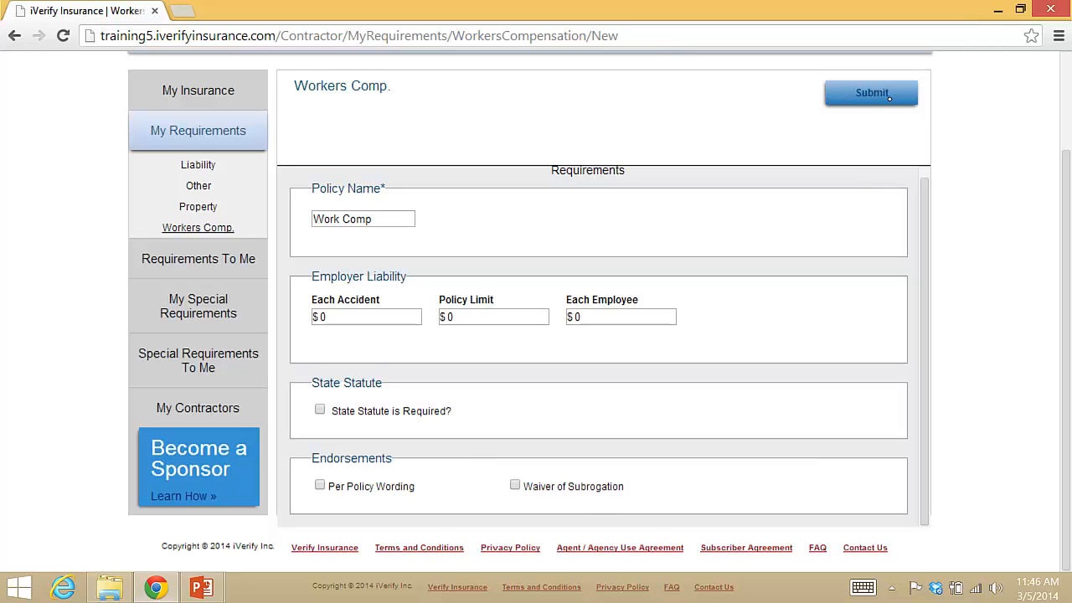
{"action": "left_click", "coordinate": [205, 143]}
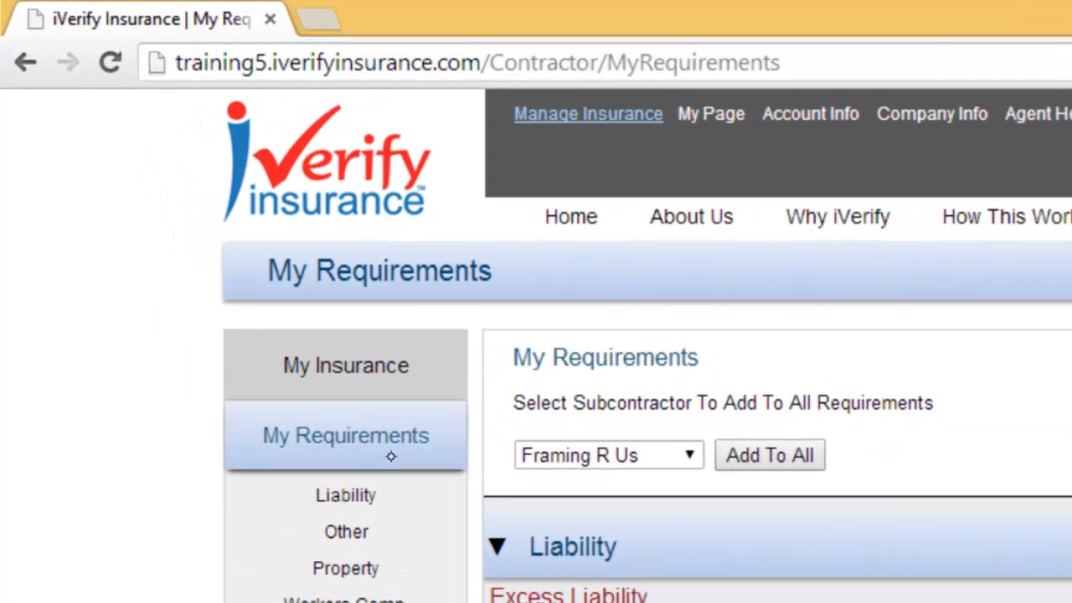
{"action": "left_click", "coordinate": [391, 457]}
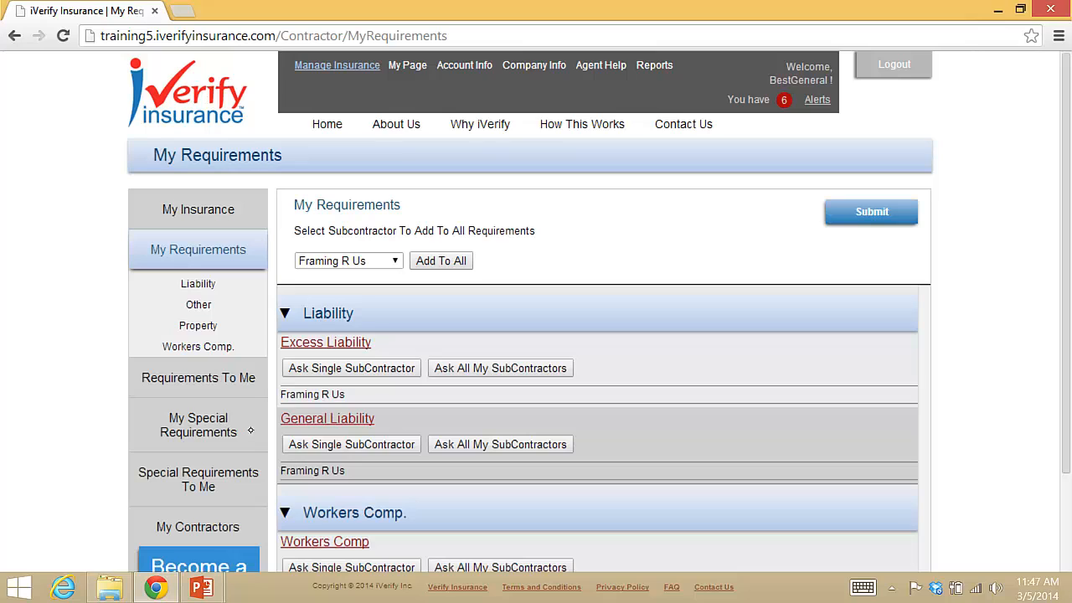
Add an Other requirement under My Special Requirements with insurance type "Auto Liability" and requirement name "Contract"
{"action": "left_click", "coordinate": [232, 431]}
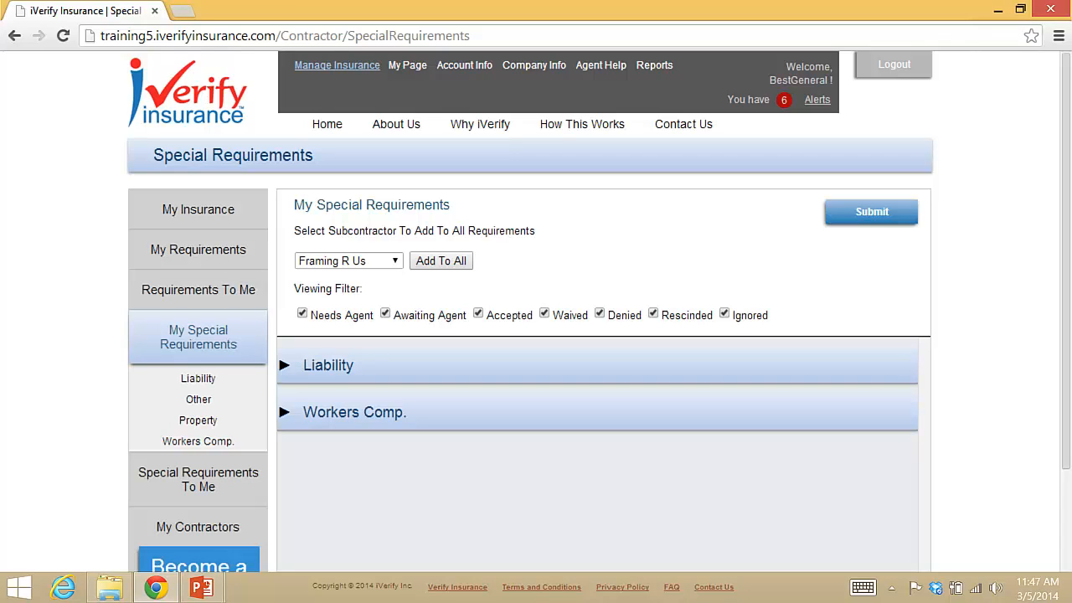
{"action": "left_click", "coordinate": [214, 411]}
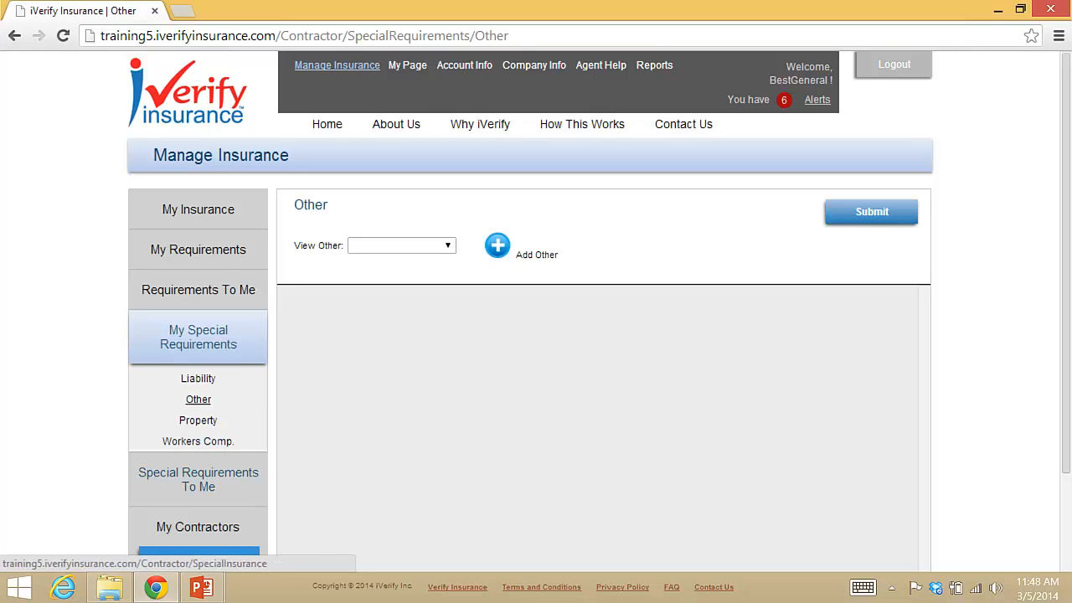
{"action": "left_click", "coordinate": [499, 249]}
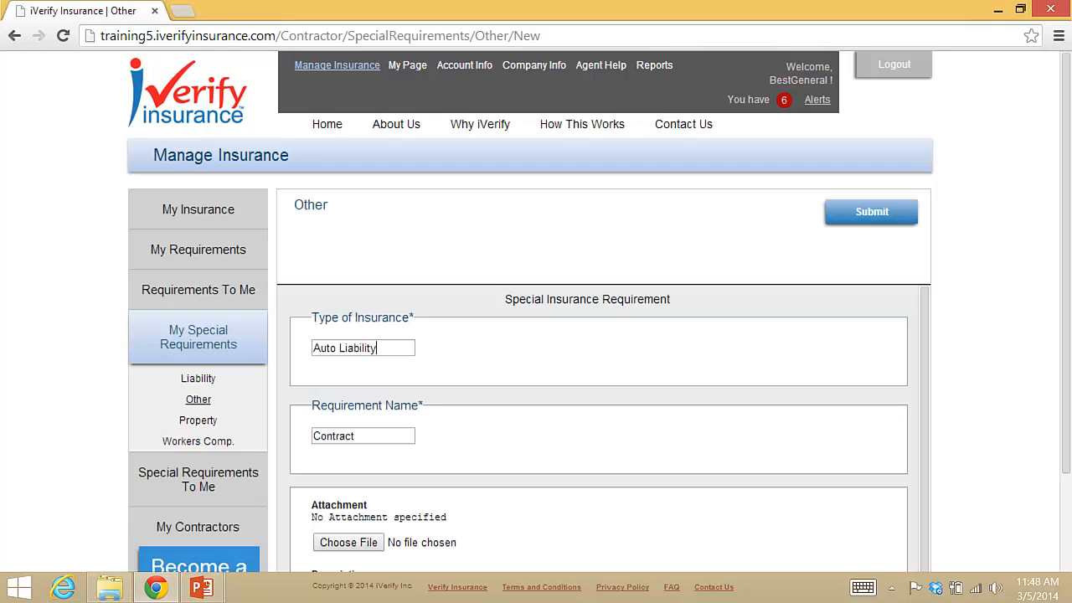
{"action": "key", "text": "Tab"}
{"action": "scroll", "coordinate": [598, 313], "scroll_direction": "down", "scroll_amount": 3}
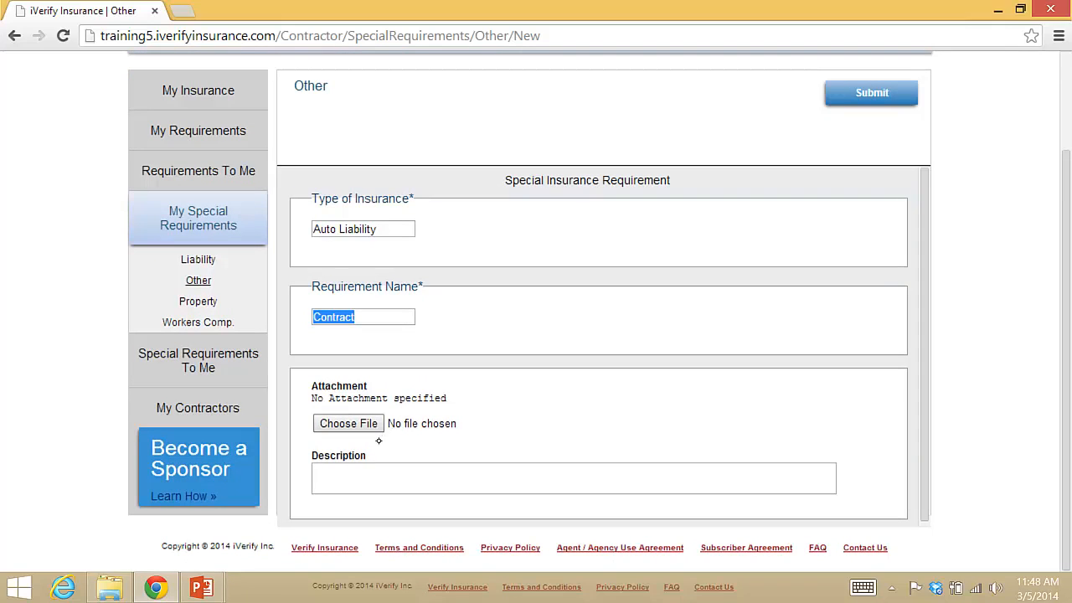
Describe the special requirement as "Auto Liability needs Hired and Non Owned for trailers." and submit it
{"action": "left_click", "coordinate": [340, 478]}
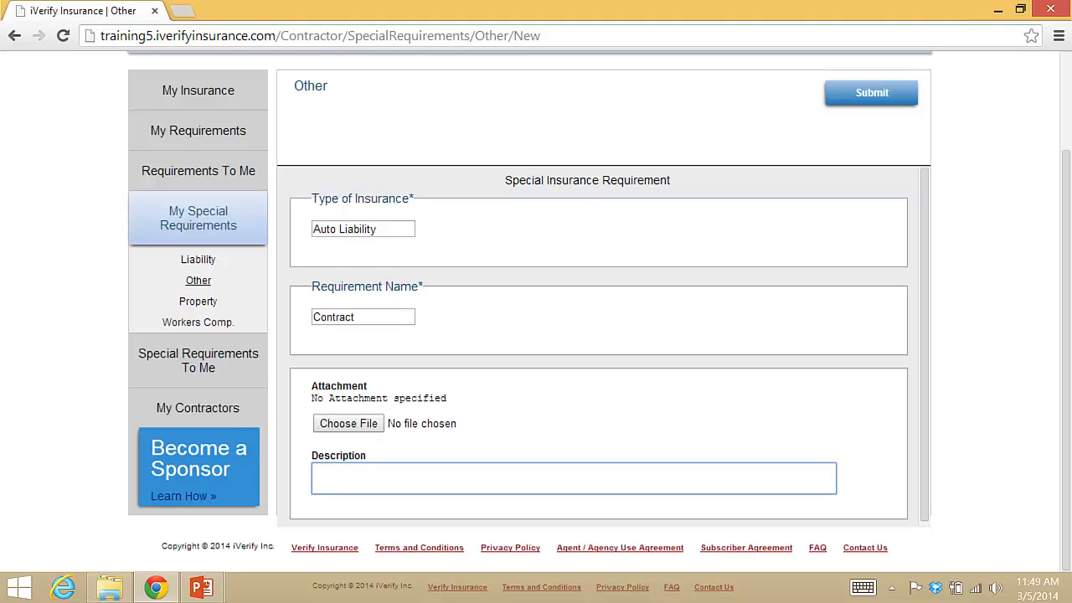
{"action": "type", "text": "Auto Liability needs Hired and NOn"}
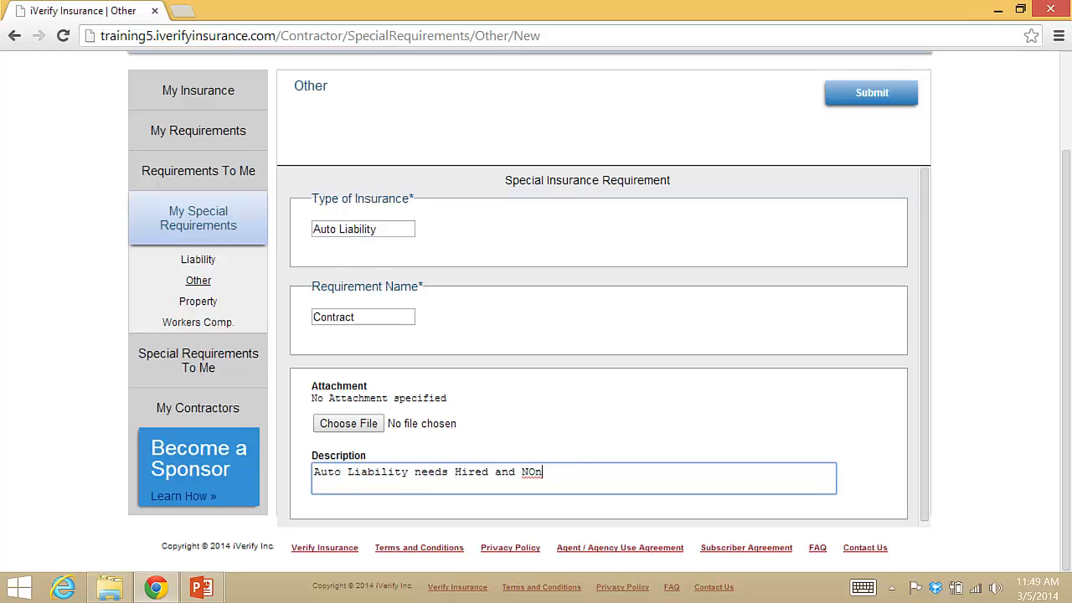
{"action": "key", "text": "BackSpace"}
{"action": "key", "text": "BackSpace"}
{"action": "type", "text": "on Owned for trailers."}
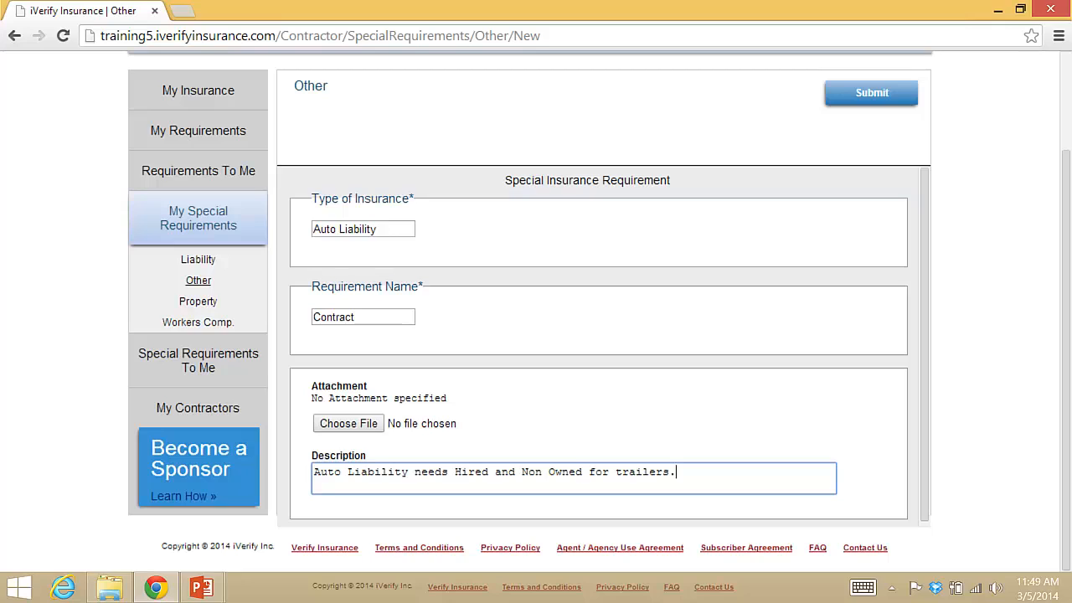
{"action": "left_click", "coordinate": [889, 98]}
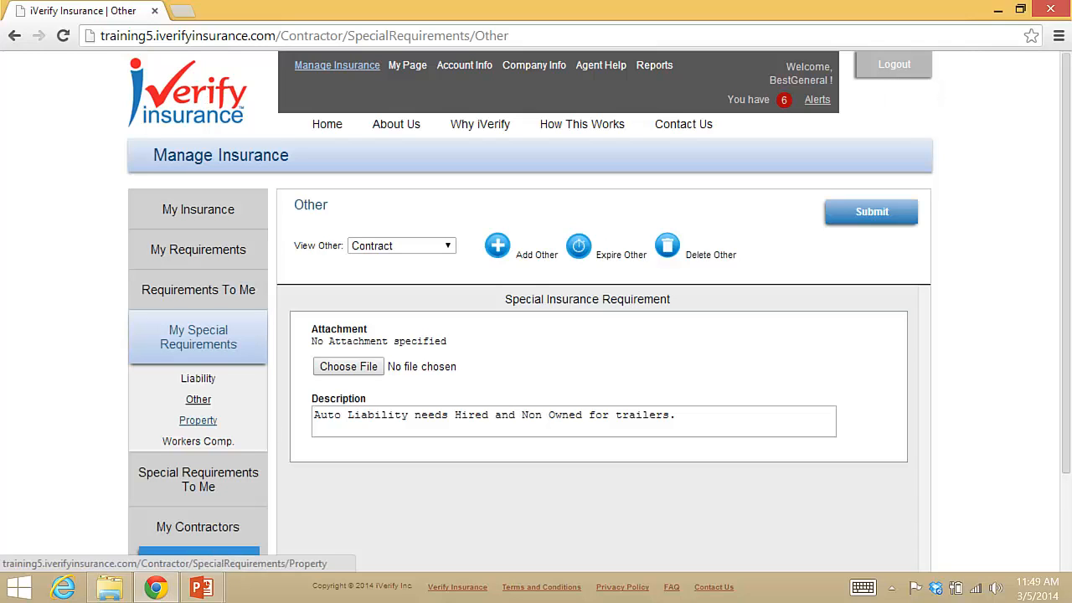
Assign the Contract special requirement under Other (Auto Liability) to the single subcontractor Framing R Us
{"action": "left_click", "coordinate": [227, 344]}
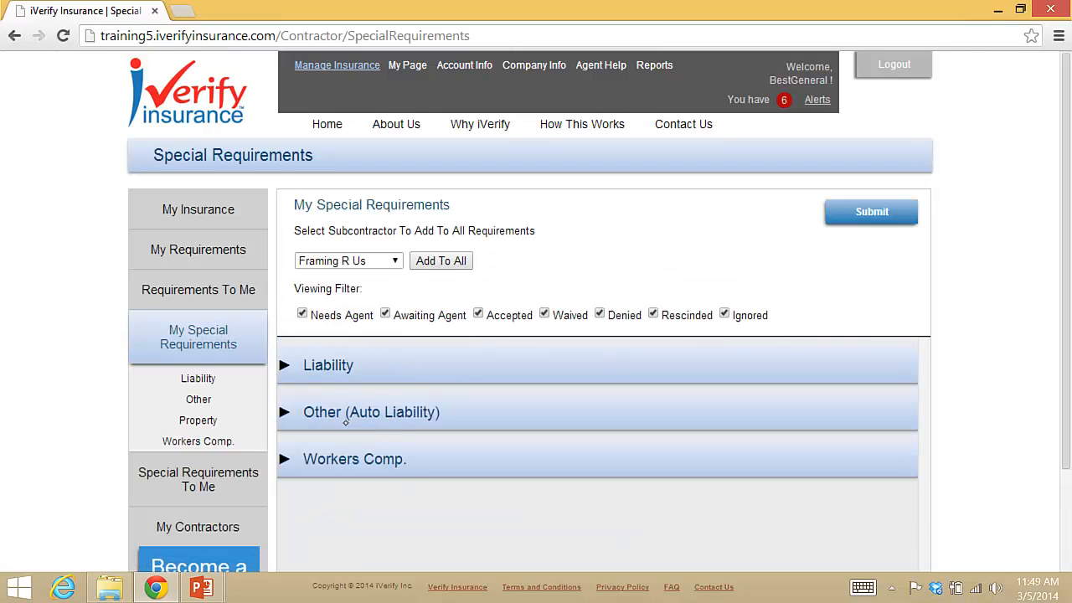
{"action": "left_click", "coordinate": [348, 414]}
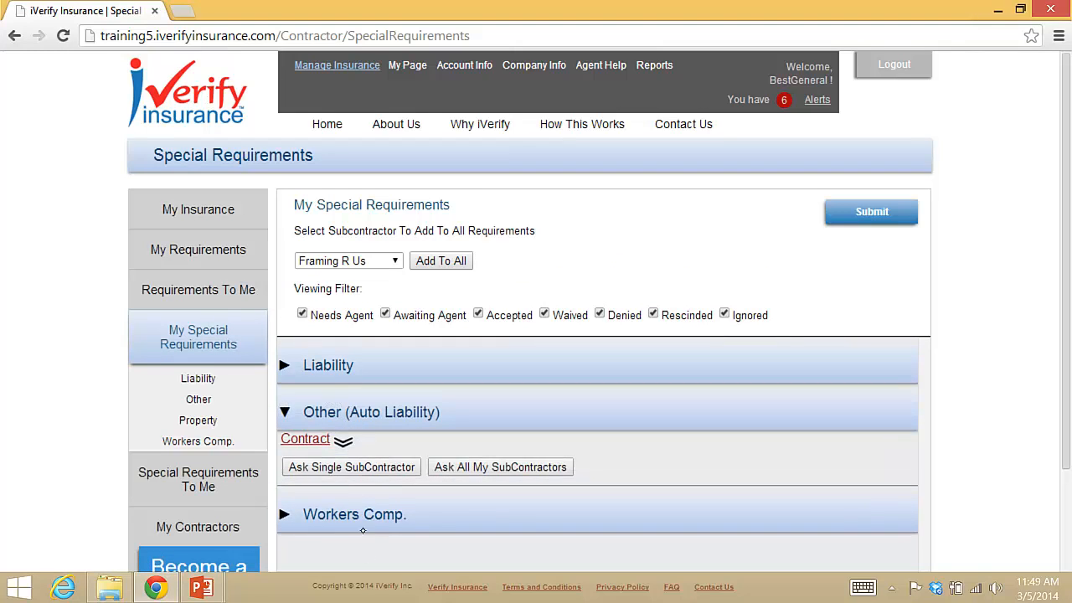
{"action": "left_click", "coordinate": [366, 471]}
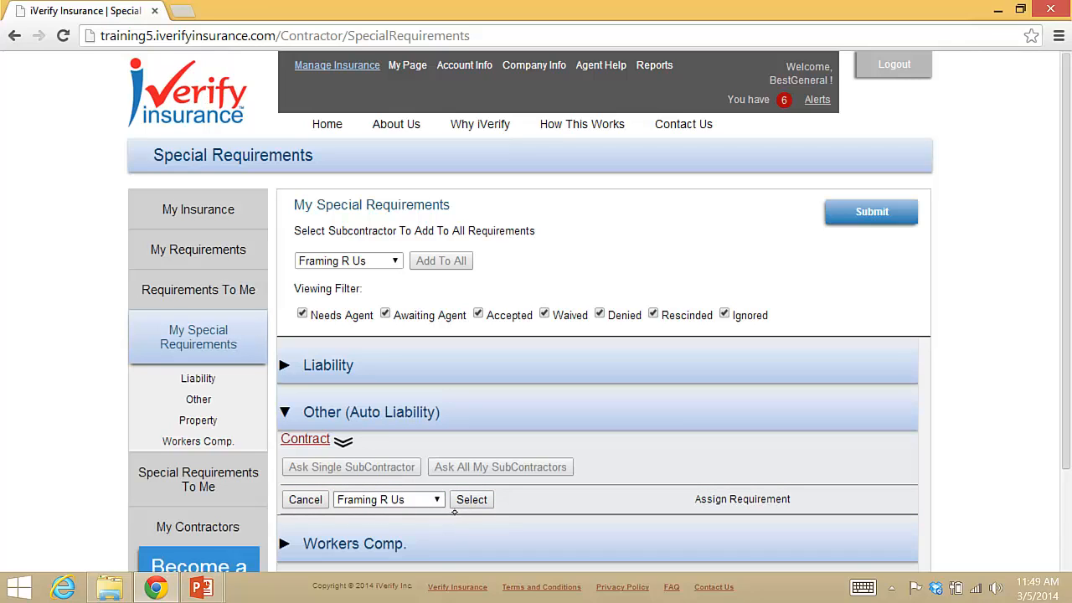
{"action": "left_click", "coordinate": [437, 500]}
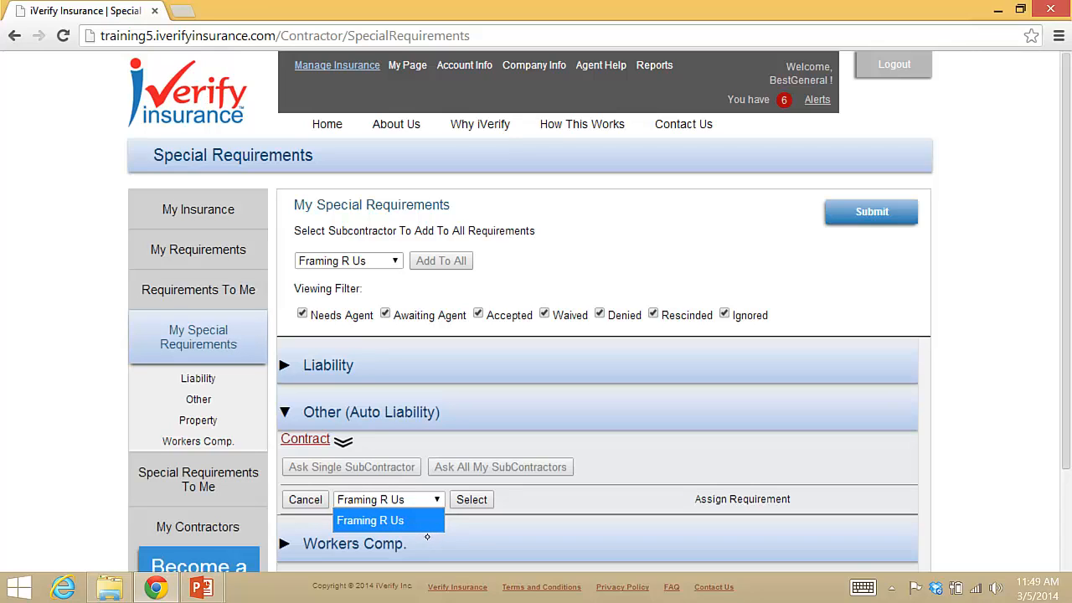
{"action": "left_click", "coordinate": [412, 528]}
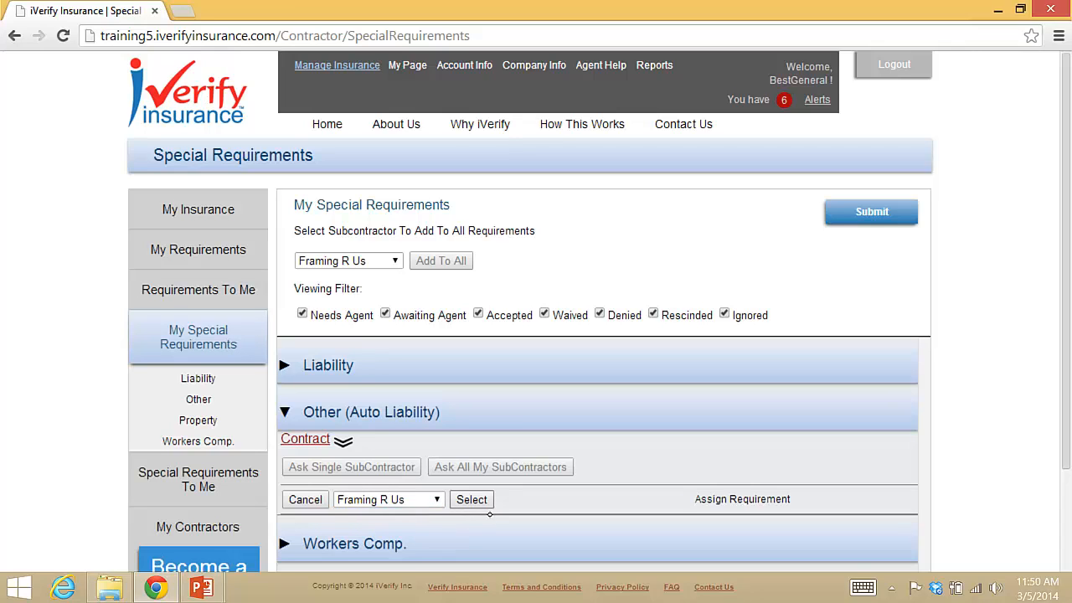
{"action": "left_click", "coordinate": [483, 503]}
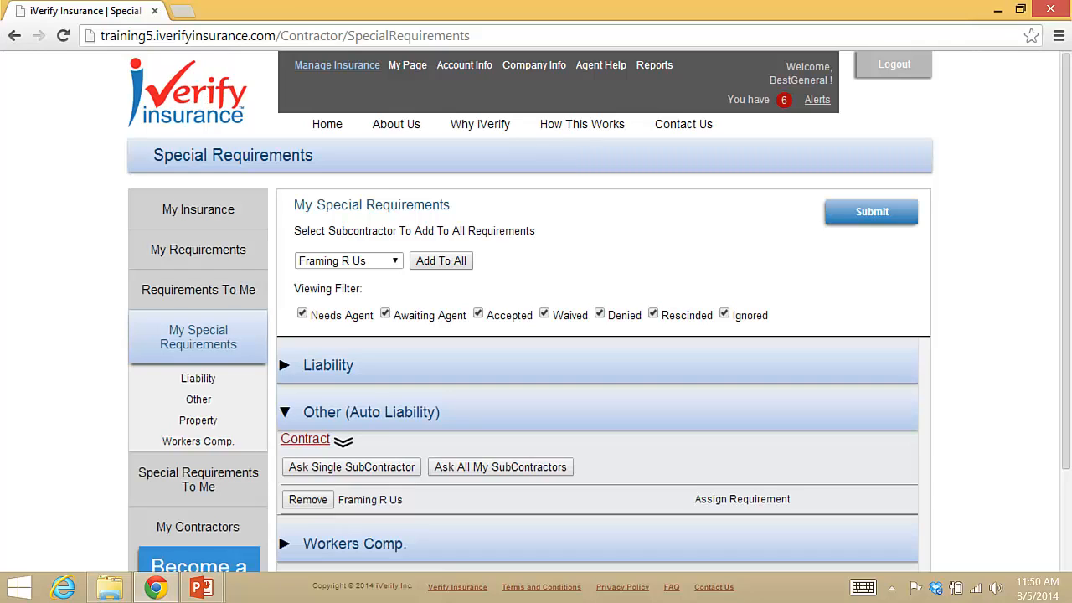
Review the Liability Insurance requirement under Requirements To Me and the list of Special Requirements To Me
{"action": "left_click", "coordinate": [198, 290]}
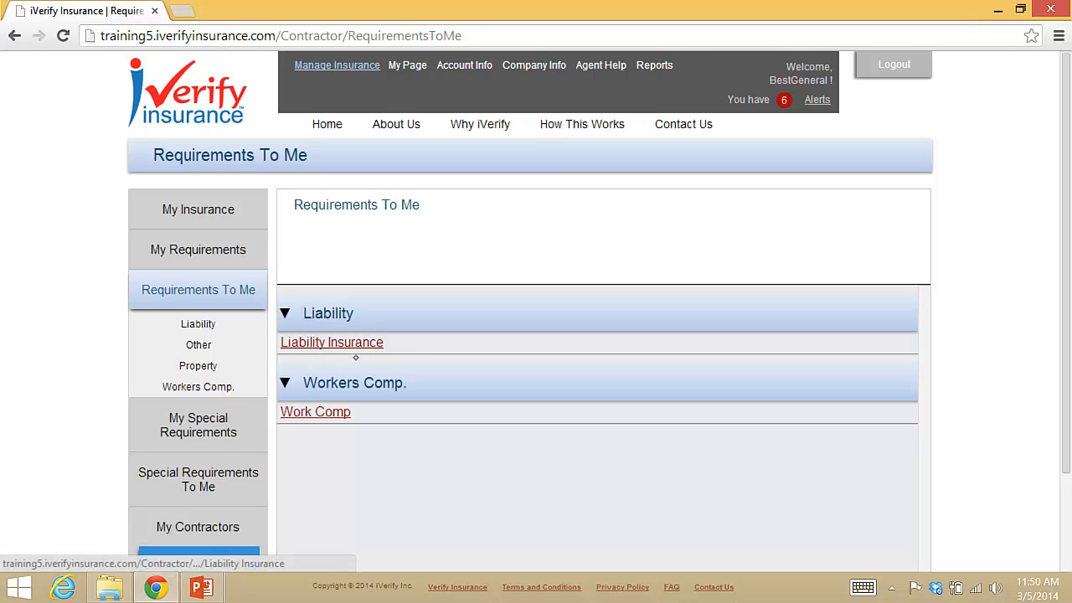
{"action": "left_click", "coordinate": [352, 344]}
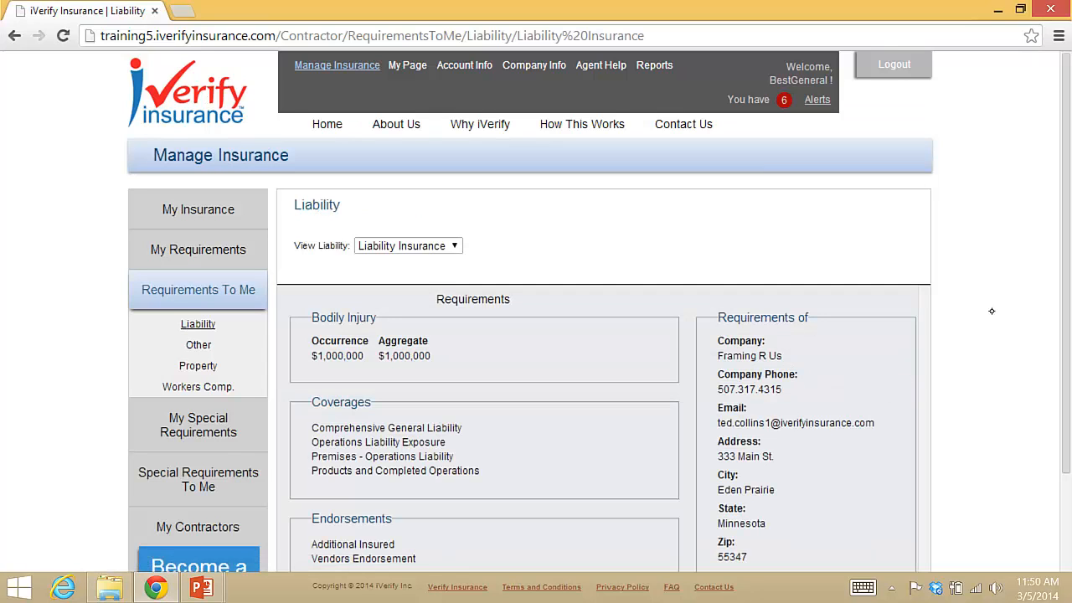
{"action": "scroll", "coordinate": [1049, 479], "scroll_direction": "down", "scroll_amount": 3}
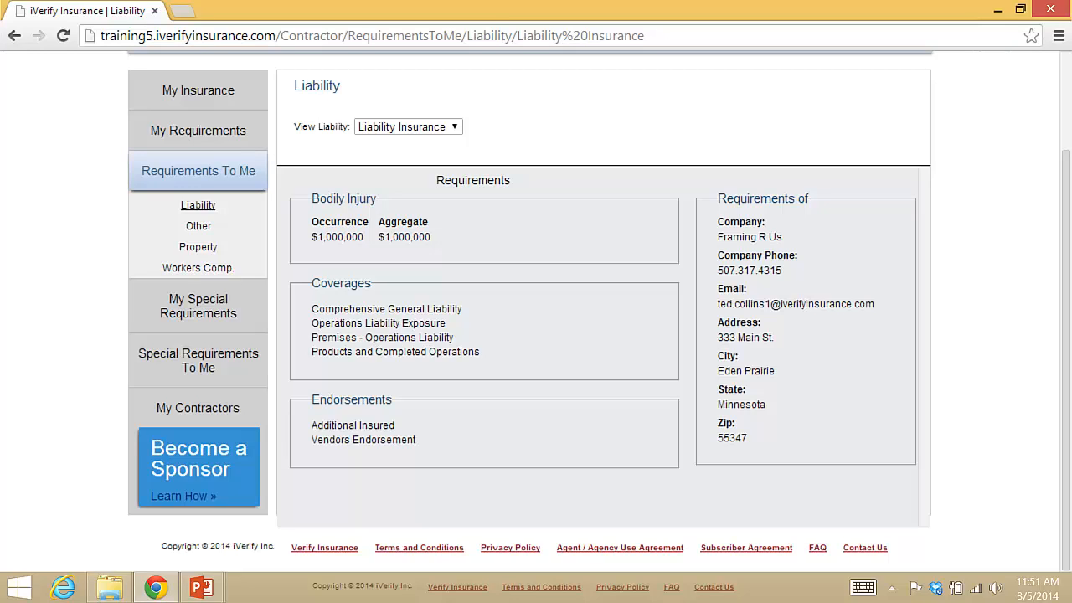
{"action": "left_click", "coordinate": [228, 373]}
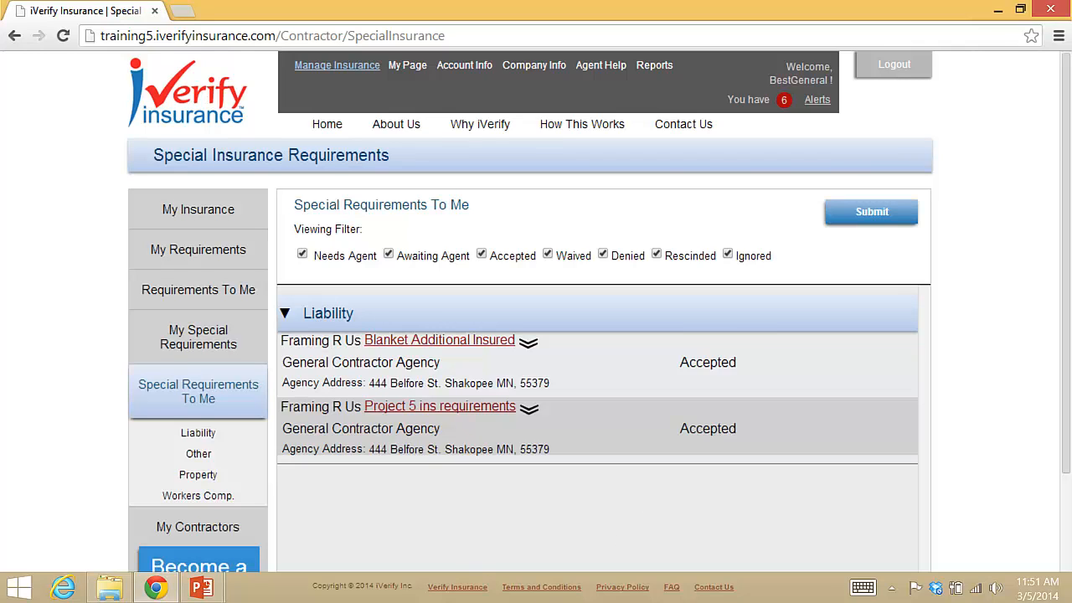
{"action": "scroll", "coordinate": [537, 335], "scroll_direction": "down", "scroll_amount": 3}
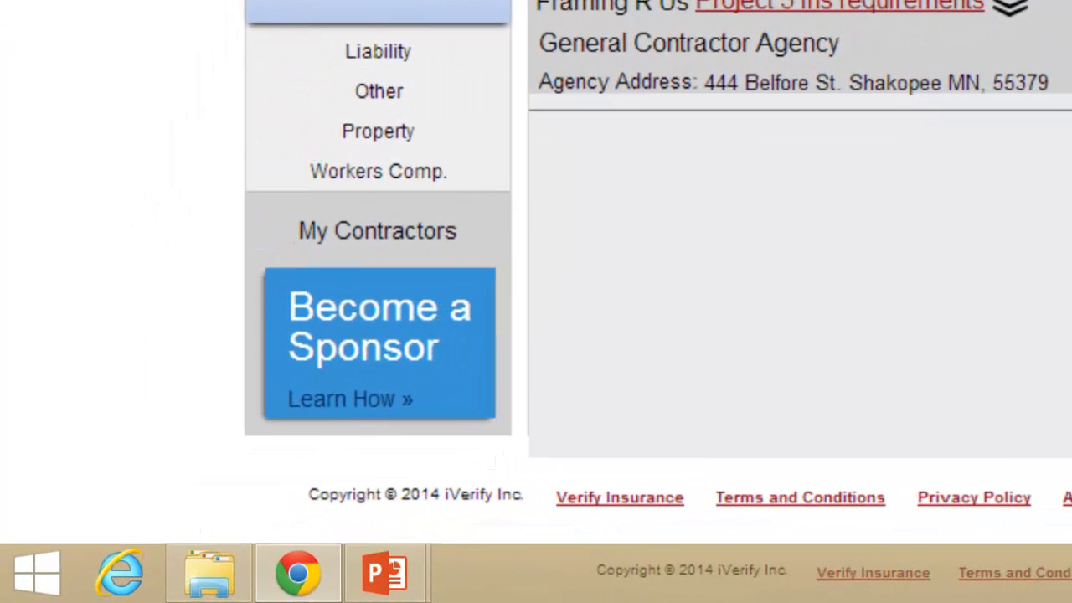
View Framing R Us's Liability - Excess policy under My Contractors, including its coverages and policy information
{"action": "left_click", "coordinate": [412, 227]}
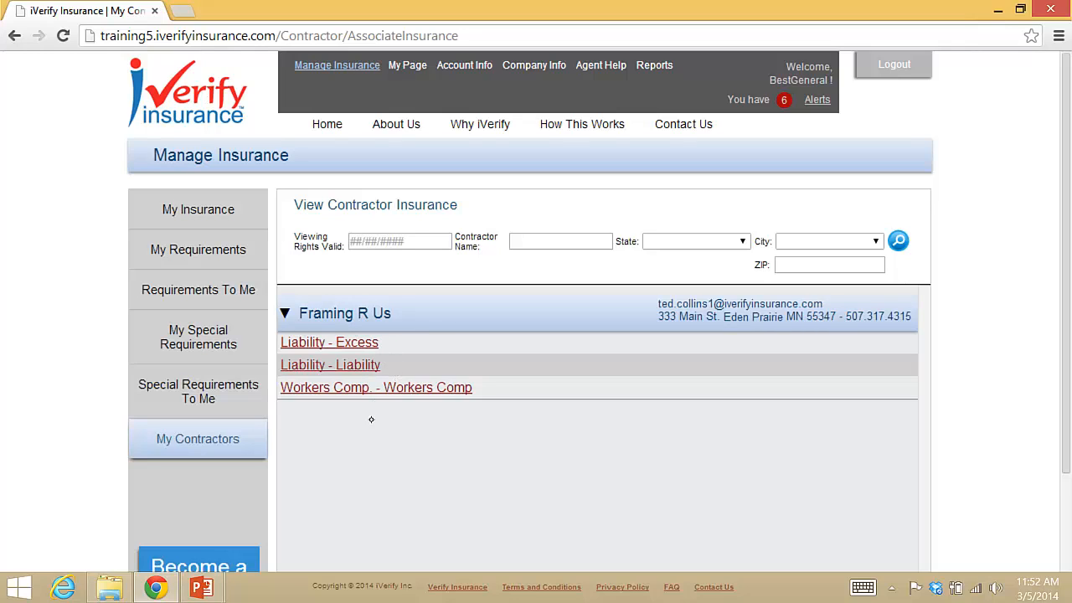
{"action": "left_click", "coordinate": [369, 350]}
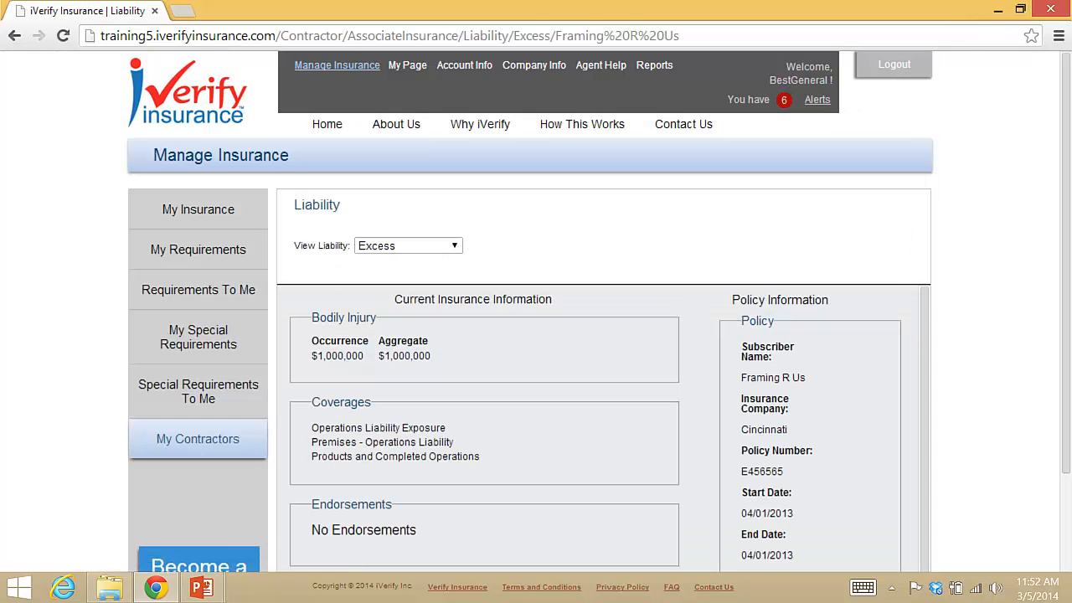
{"action": "scroll", "coordinate": [599, 313], "scroll_direction": "down", "scroll_amount": 3}
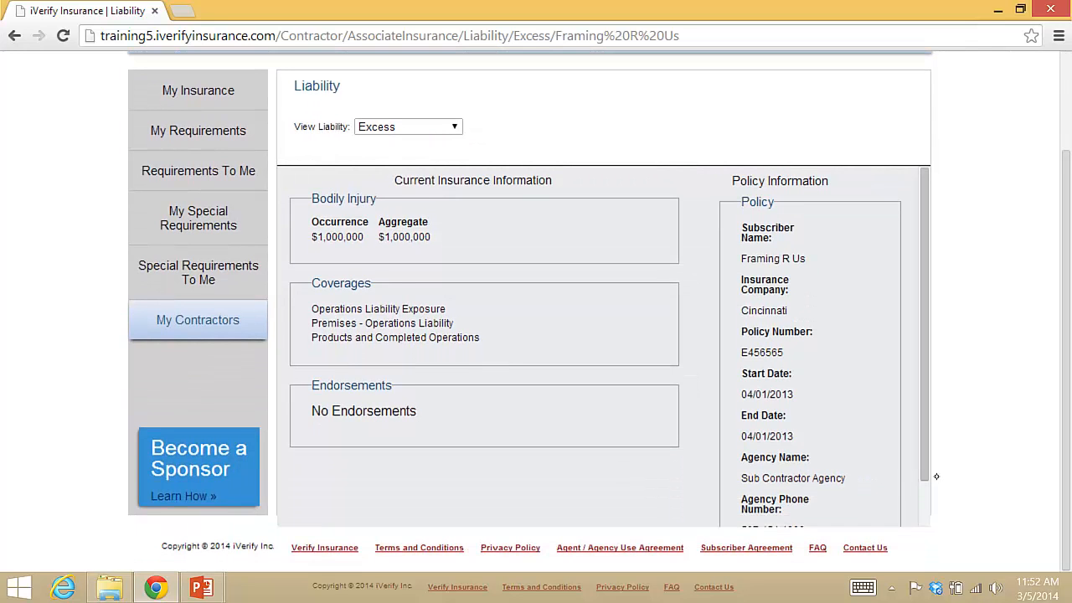
{"action": "scroll", "coordinate": [925, 469], "scroll_direction": "down", "scroll_amount": 1}
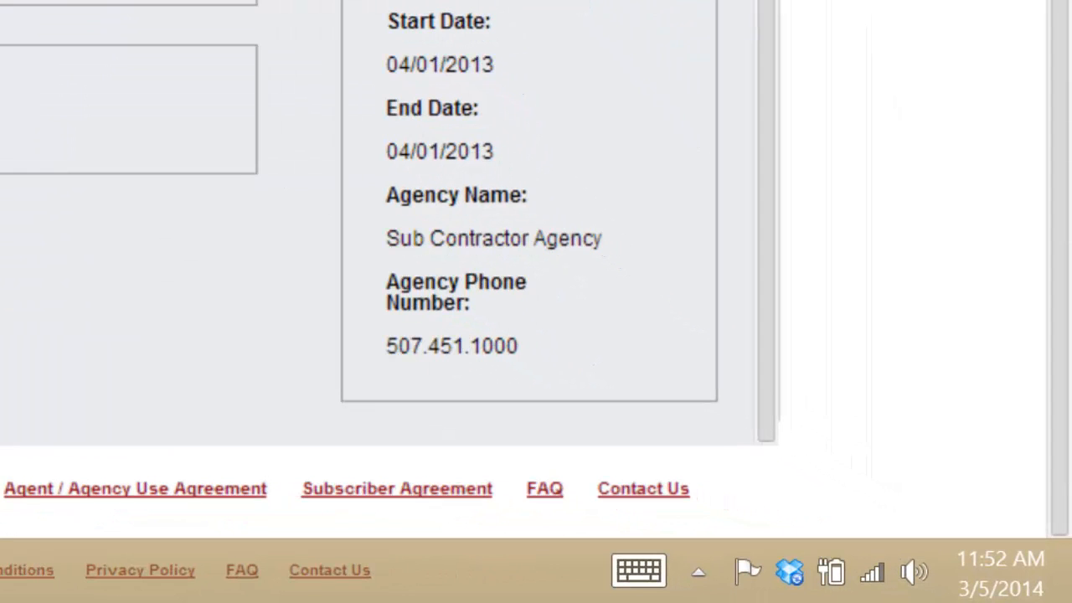
{"action": "scroll", "coordinate": [789, 227], "scroll_direction": "up", "scroll_amount": 2}
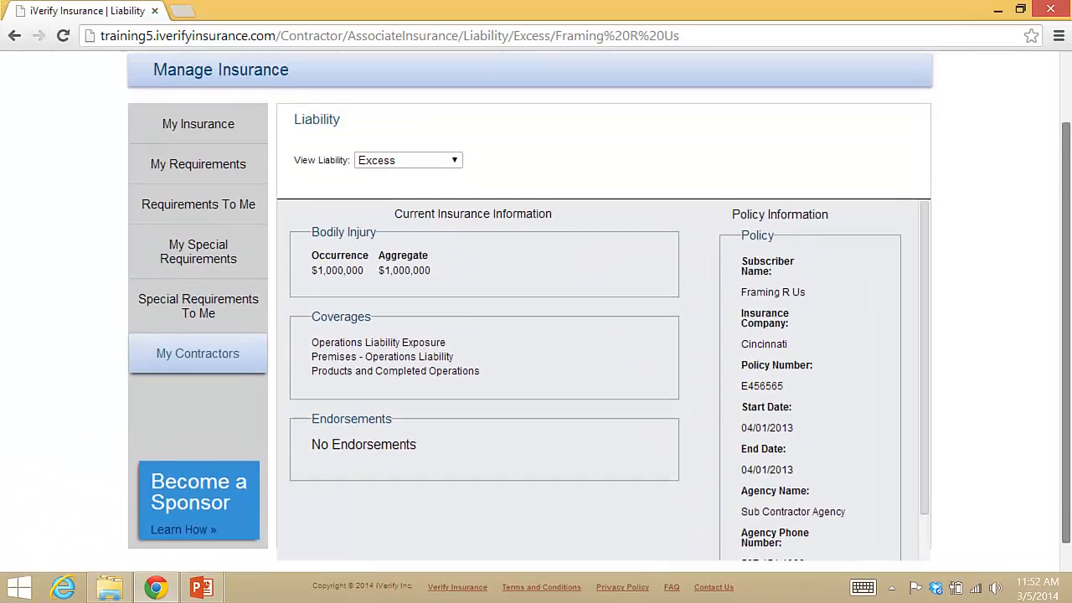
{"action": "scroll", "coordinate": [536, 318], "scroll_direction": "up", "scroll_amount": 1}
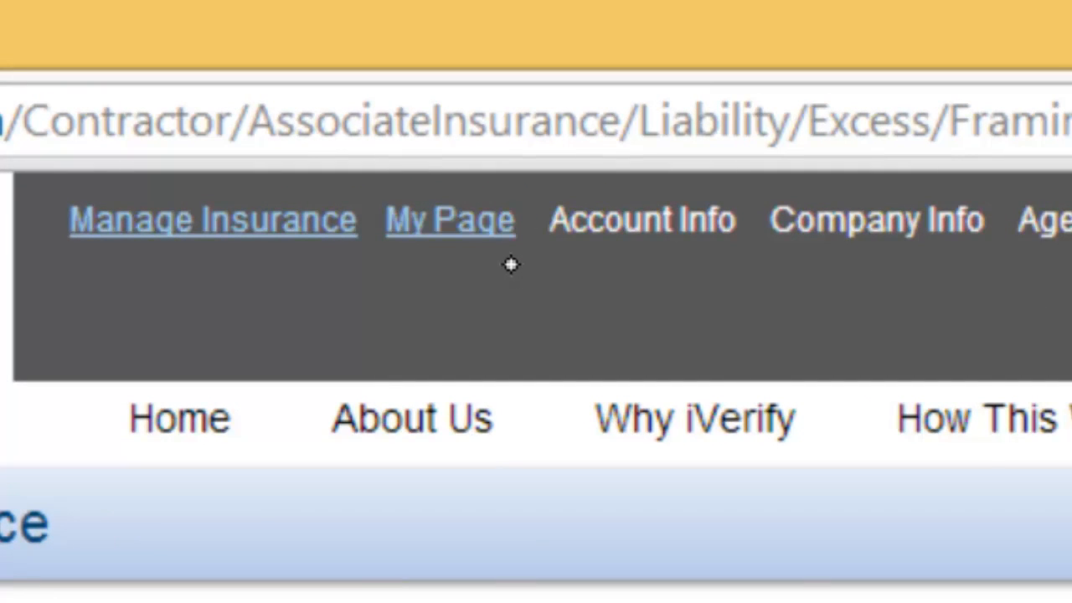
Ignore the General Liability item Operations Liability Exposure for Framing R Us among My Page's out-of-compliance policies and submit
{"action": "left_click", "coordinate": [463, 222]}
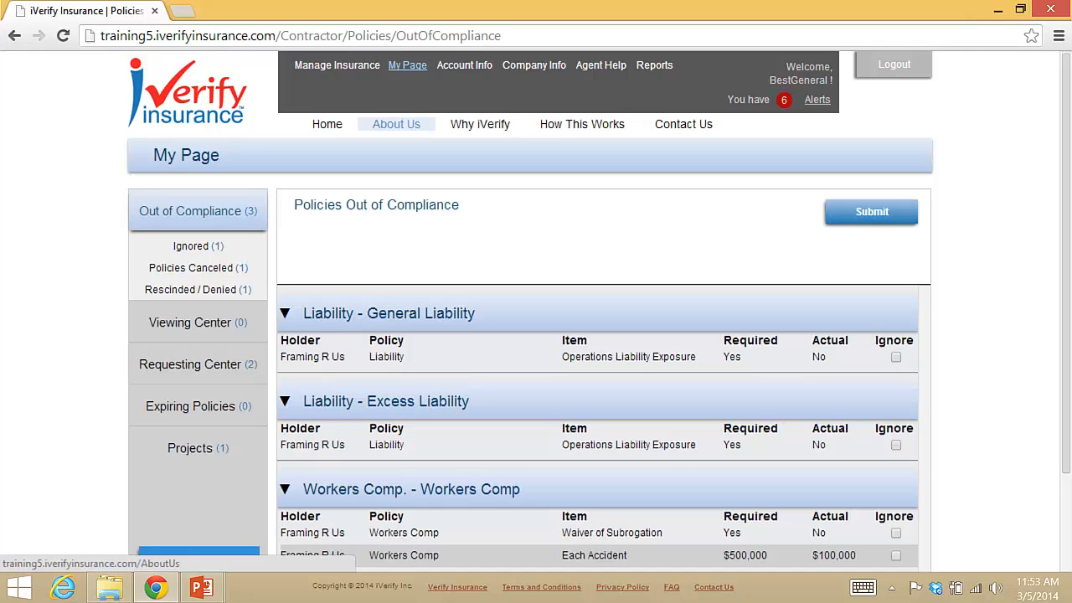
{"action": "scroll", "coordinate": [537, 310], "scroll_direction": "down", "scroll_amount": 3}
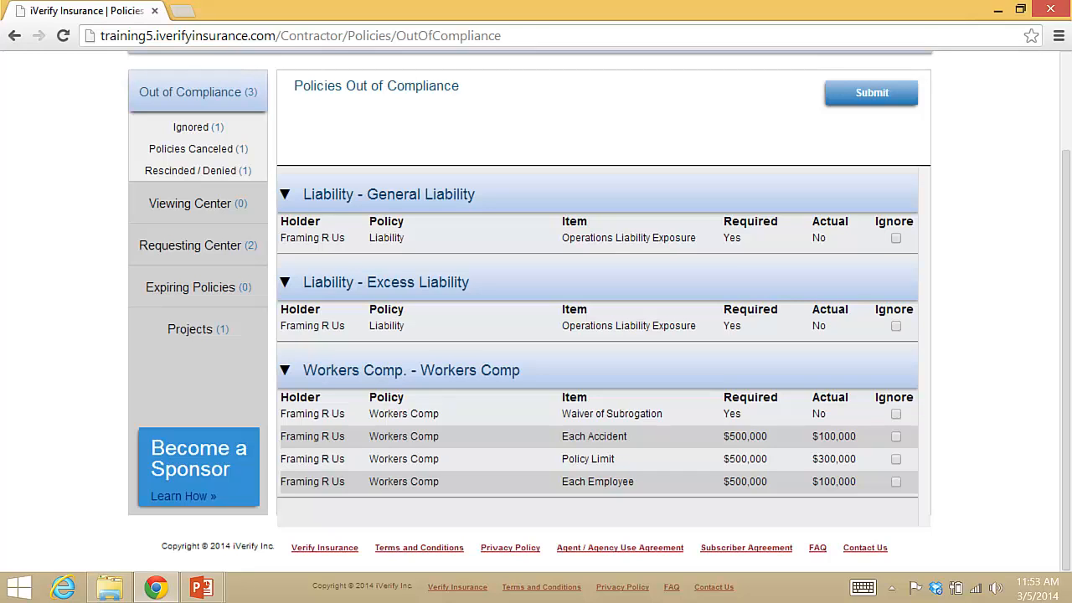
{"action": "left_click", "coordinate": [896, 238]}
{"action": "left_click", "coordinate": [888, 95]}
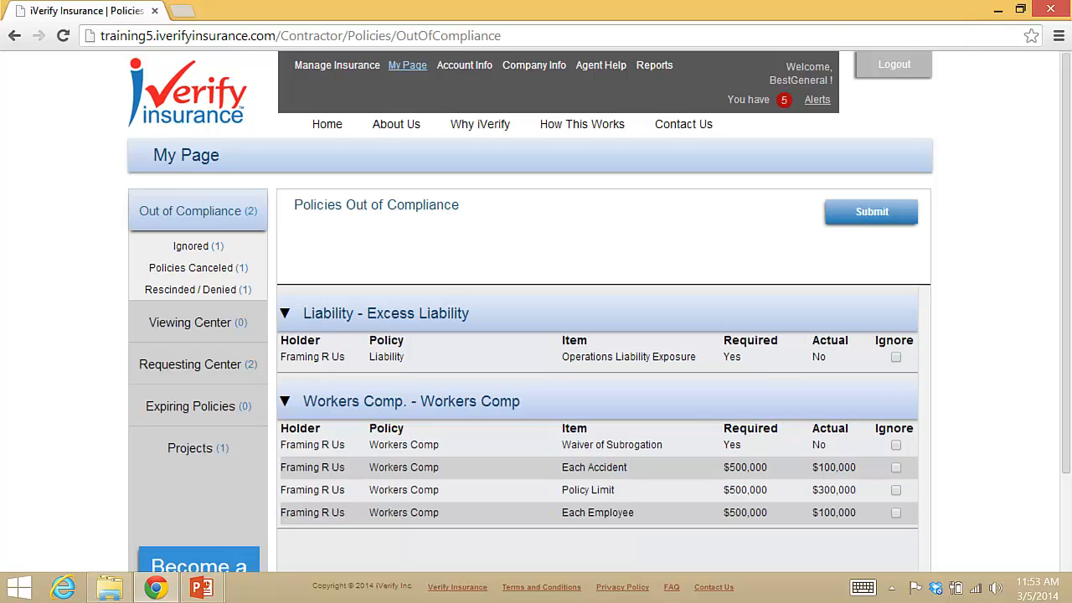
Unignore the Aggregate item of Framing R Us's General Liability policy in the ignored compliance items and submit
{"action": "left_click", "coordinate": [212, 254]}
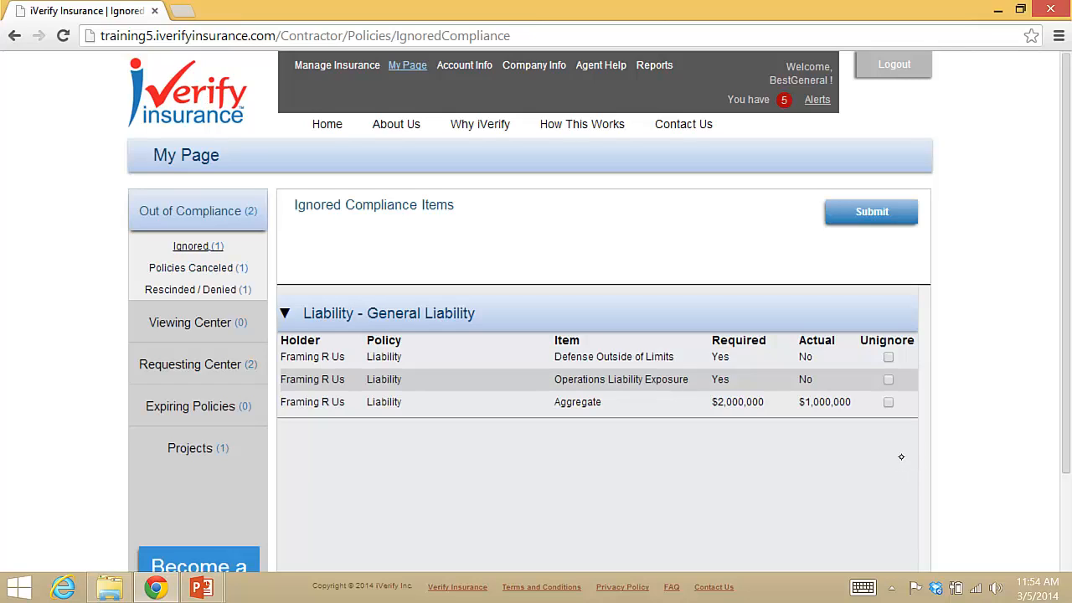
{"action": "left_click", "coordinate": [889, 403]}
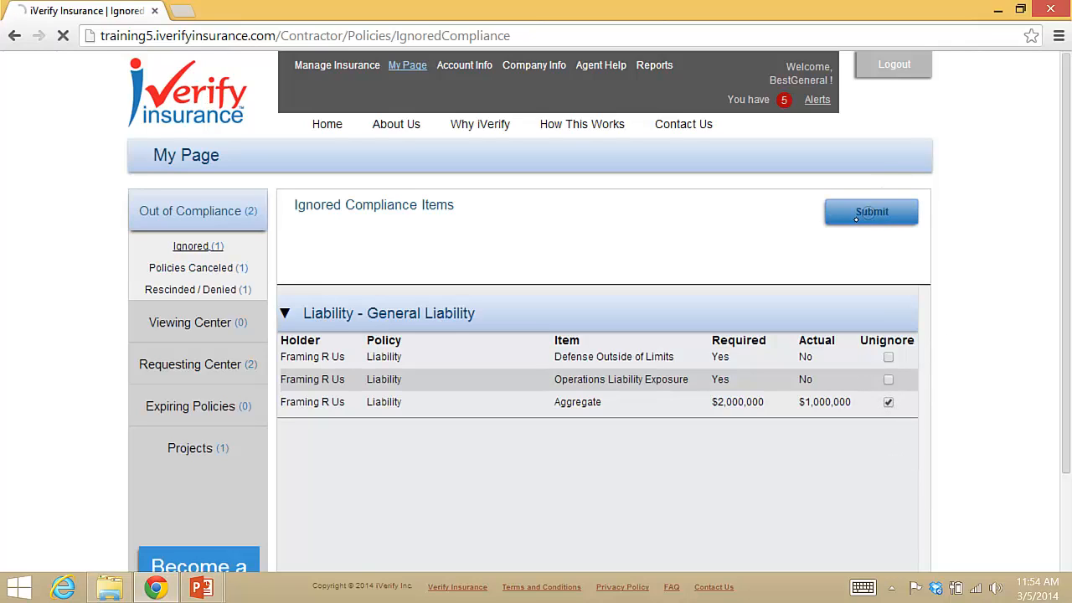
{"action": "left_click", "coordinate": [877, 216]}
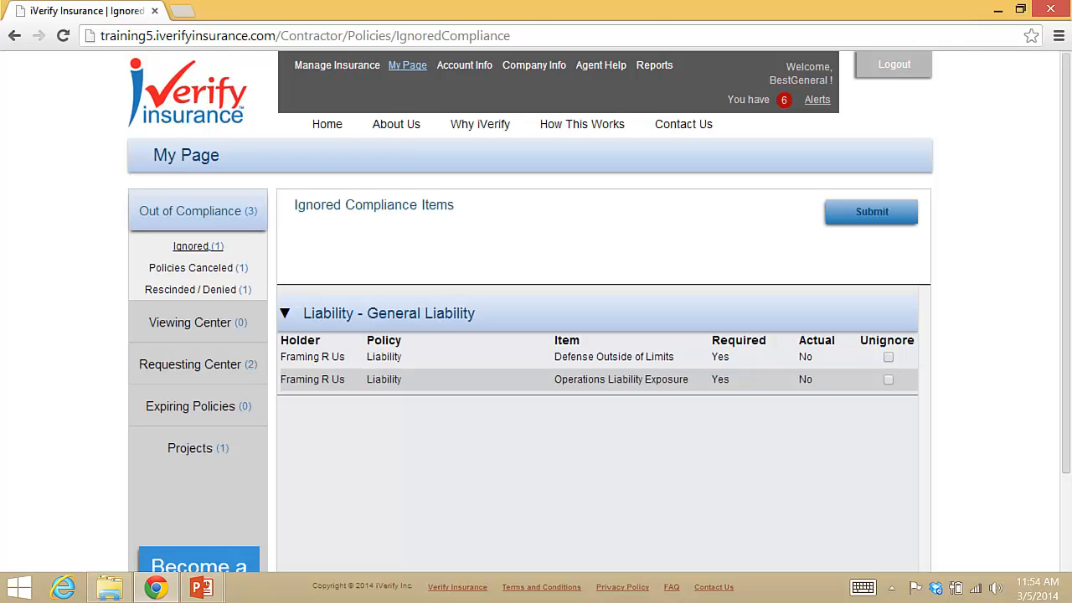
Review the canceled policies, rescinded or denied requirements, Viewing Center requests, pending view requests and expiring policies on My Page
{"action": "left_click", "coordinate": [231, 266]}
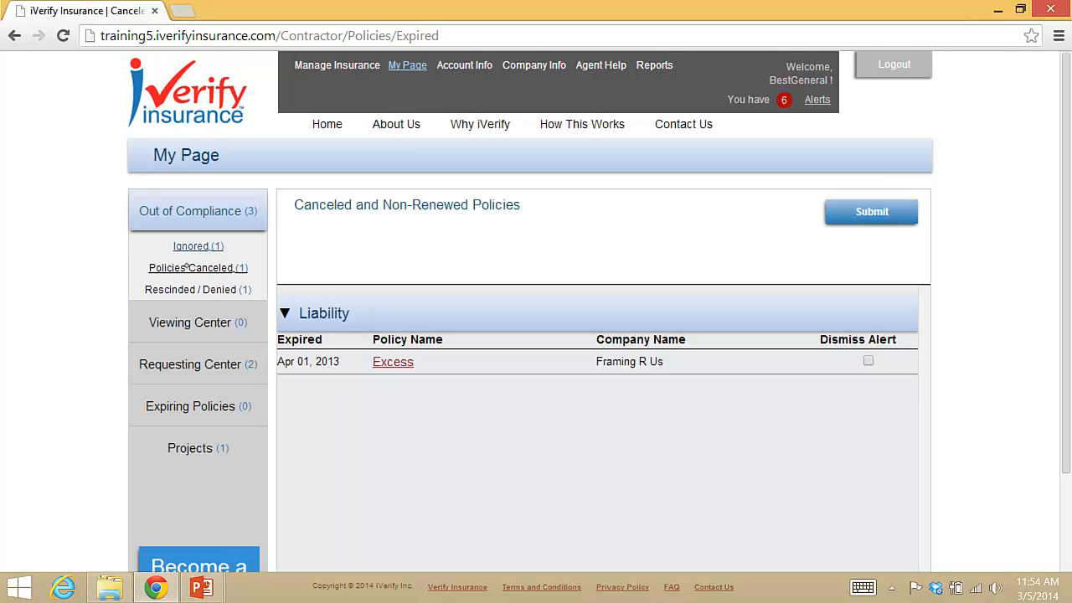
{"action": "left_click", "coordinate": [199, 297]}
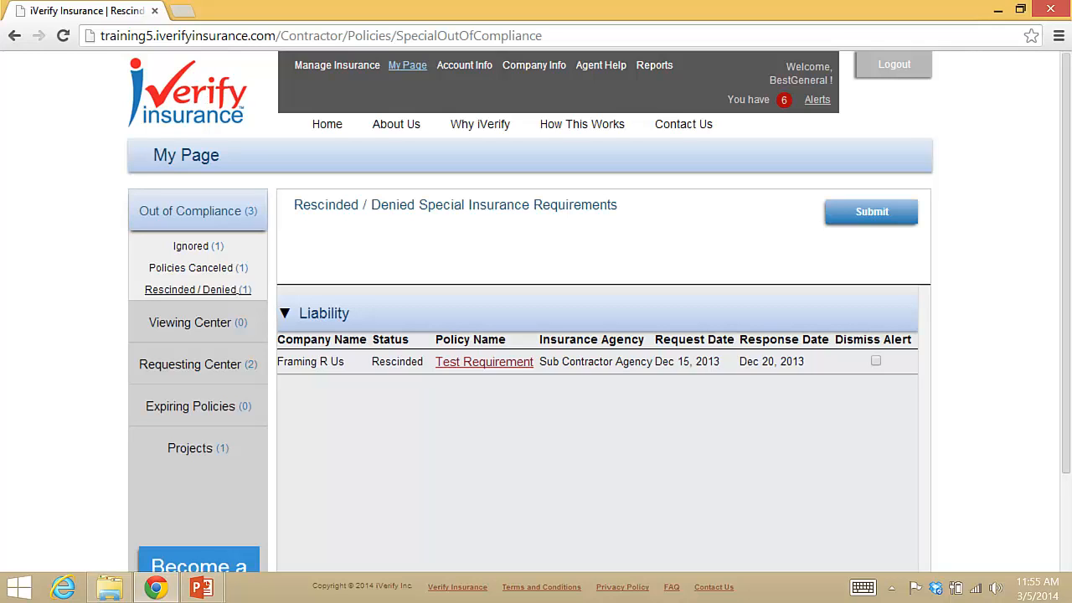
{"action": "left_click", "coordinate": [199, 322]}
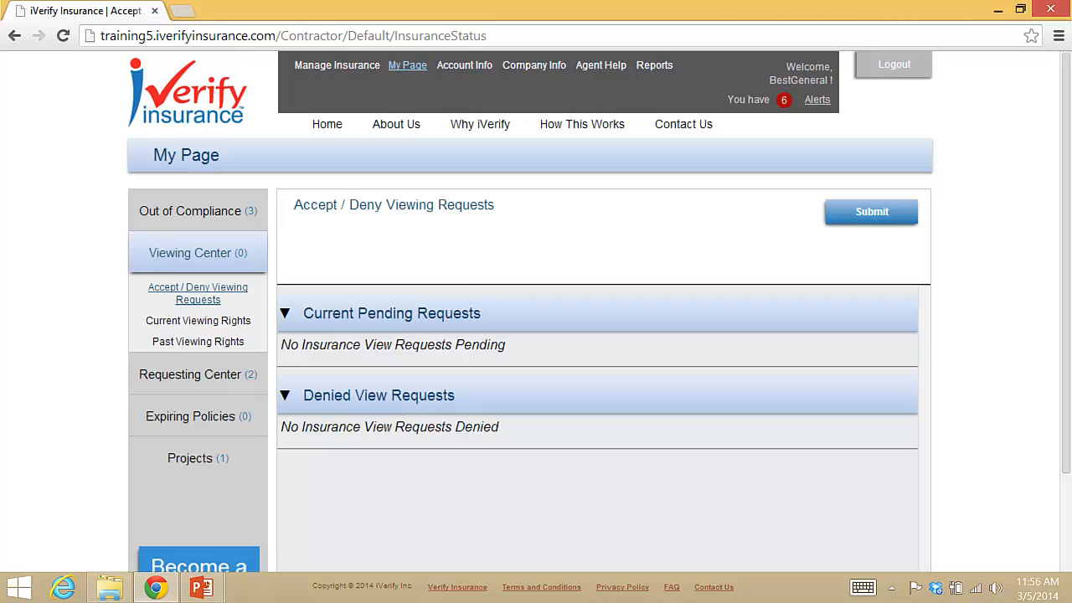
{"action": "left_click", "coordinate": [221, 381]}
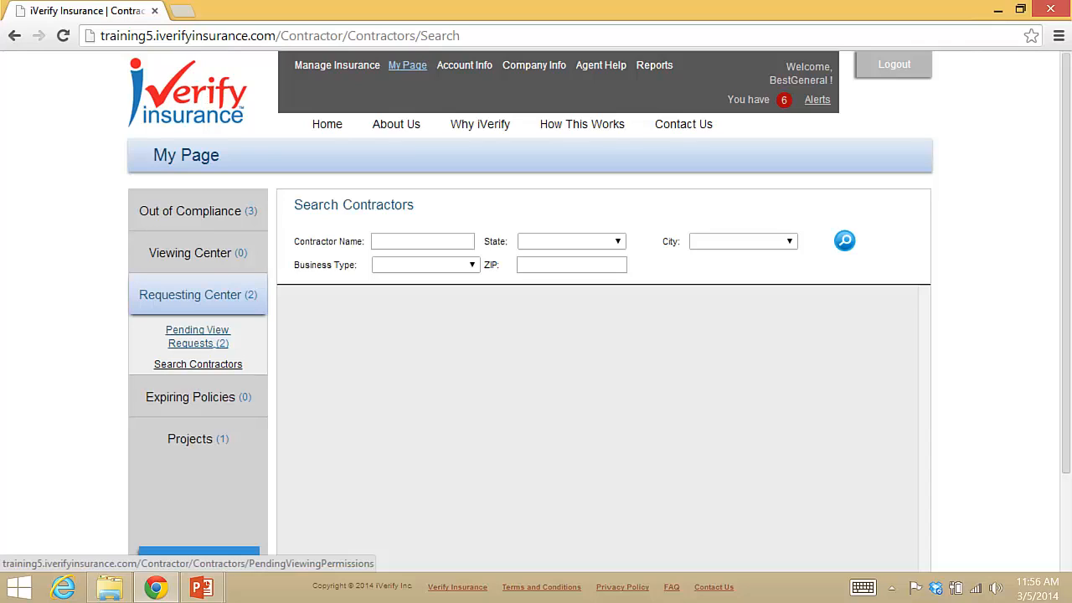
{"action": "left_click", "coordinate": [208, 344]}
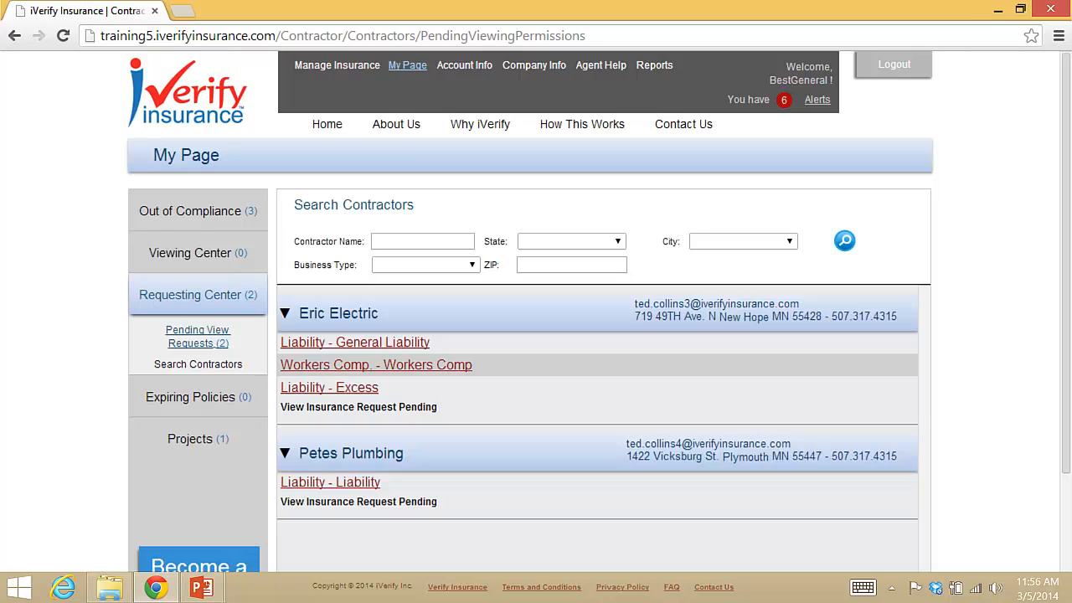
{"action": "left_click", "coordinate": [219, 400]}
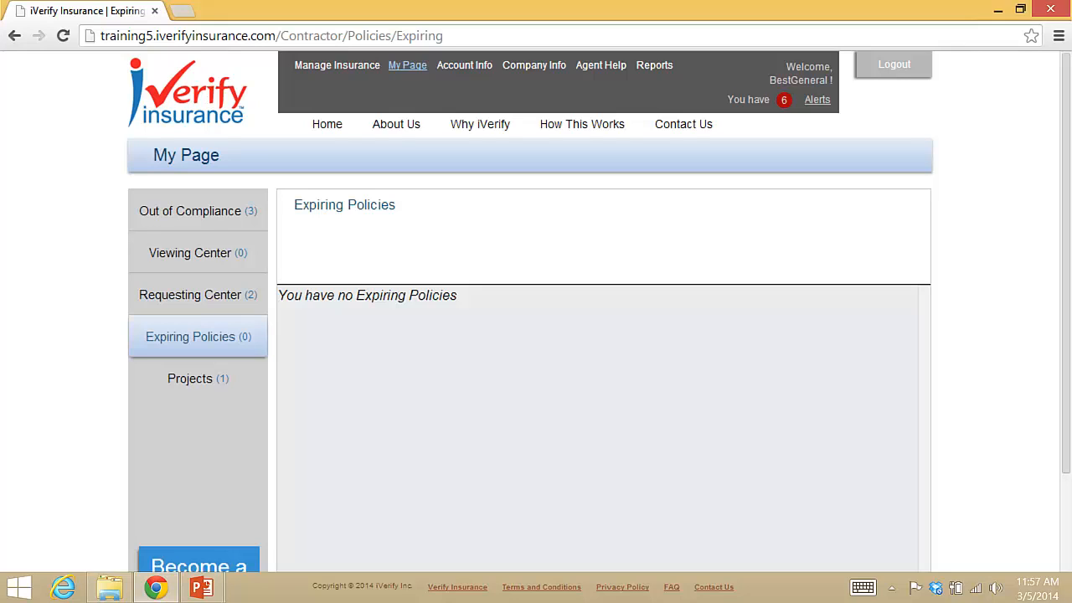
Open a blank new project form from Projects and examine its project information and subcontractor fields
{"action": "left_click", "coordinate": [201, 381]}
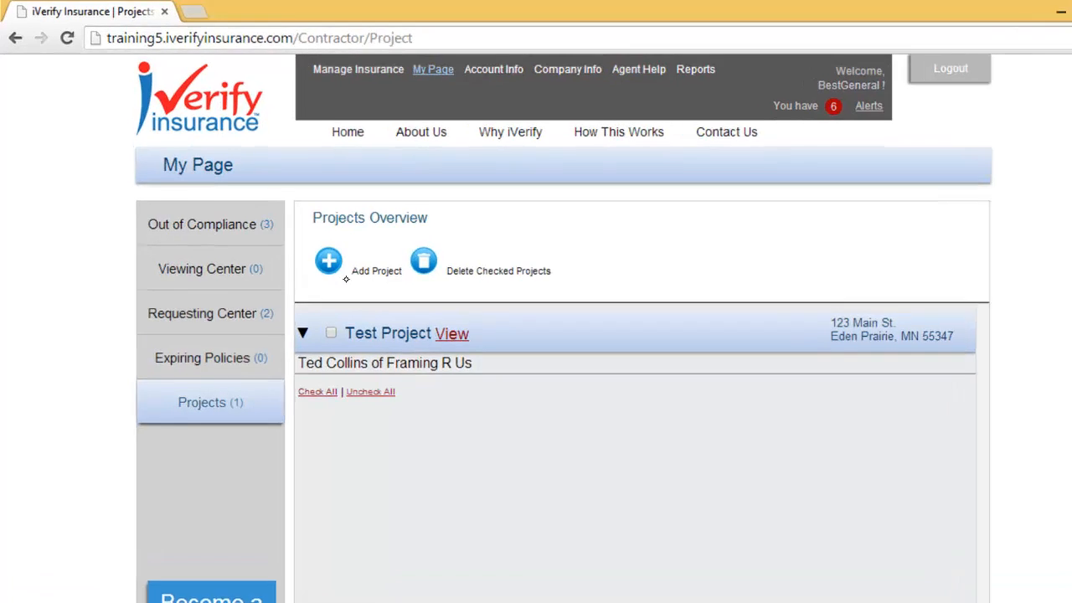
{"action": "left_click", "coordinate": [347, 273]}
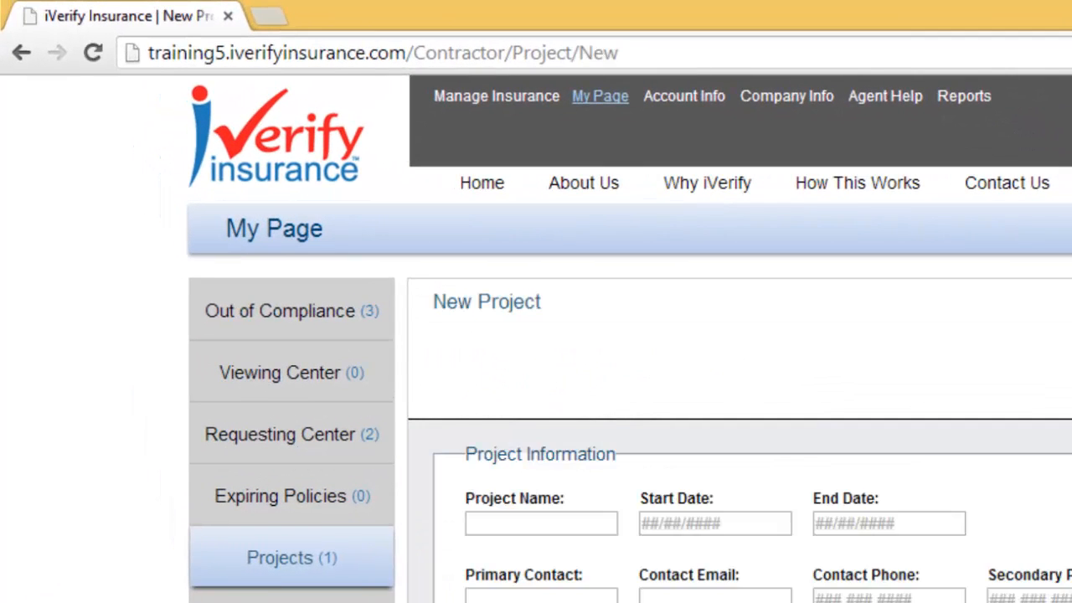
{"action": "scroll", "coordinate": [629, 335], "scroll_direction": "down", "scroll_amount": 3}
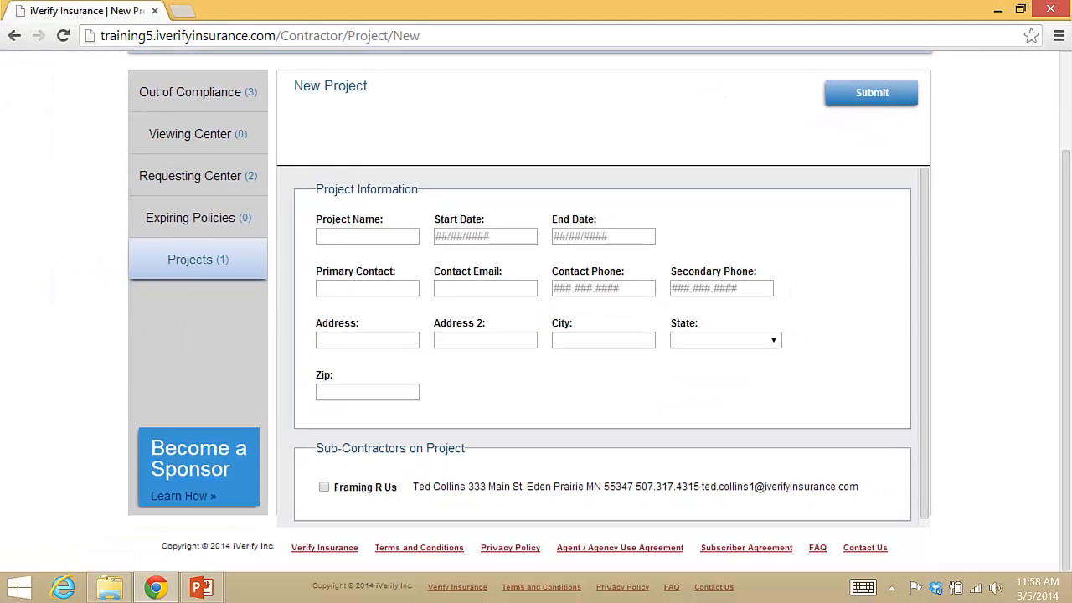
Return to the Projects Overview and select Test Project
{"action": "left_click", "coordinate": [199, 259]}
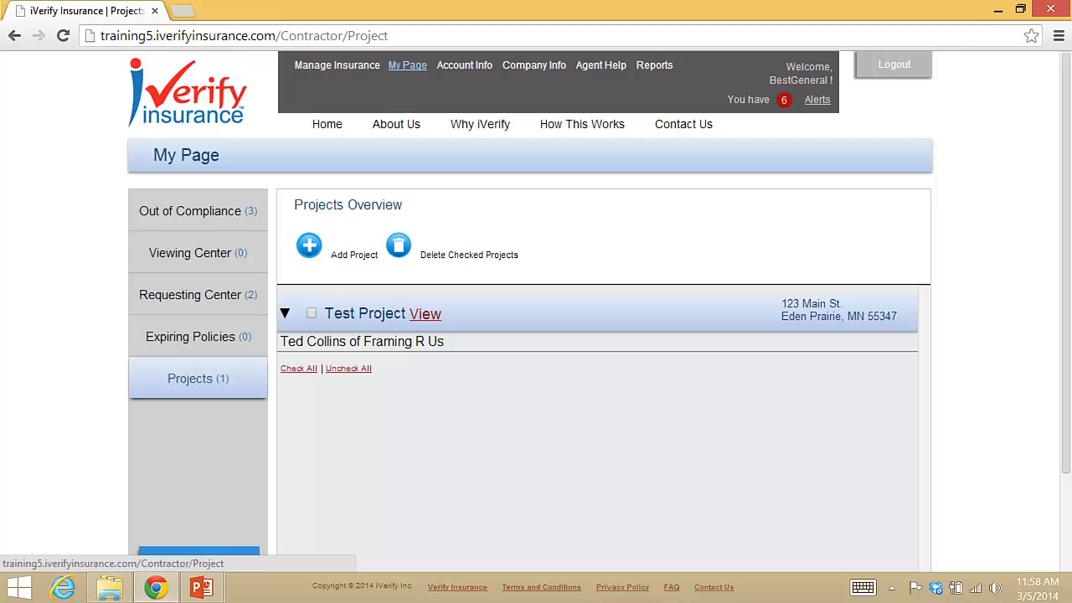
{"action": "left_click", "coordinate": [312, 312]}
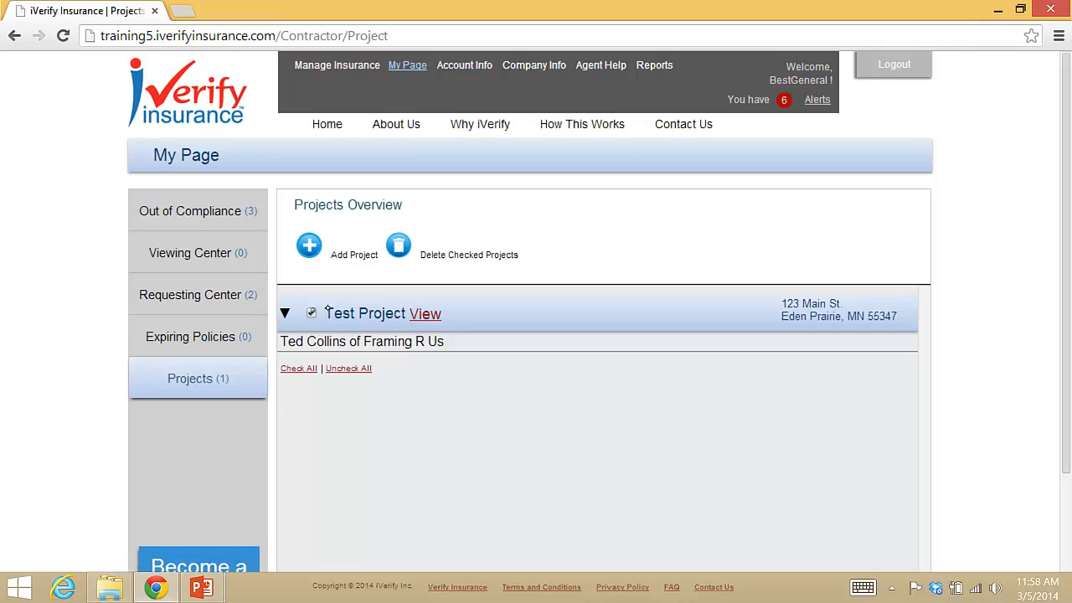